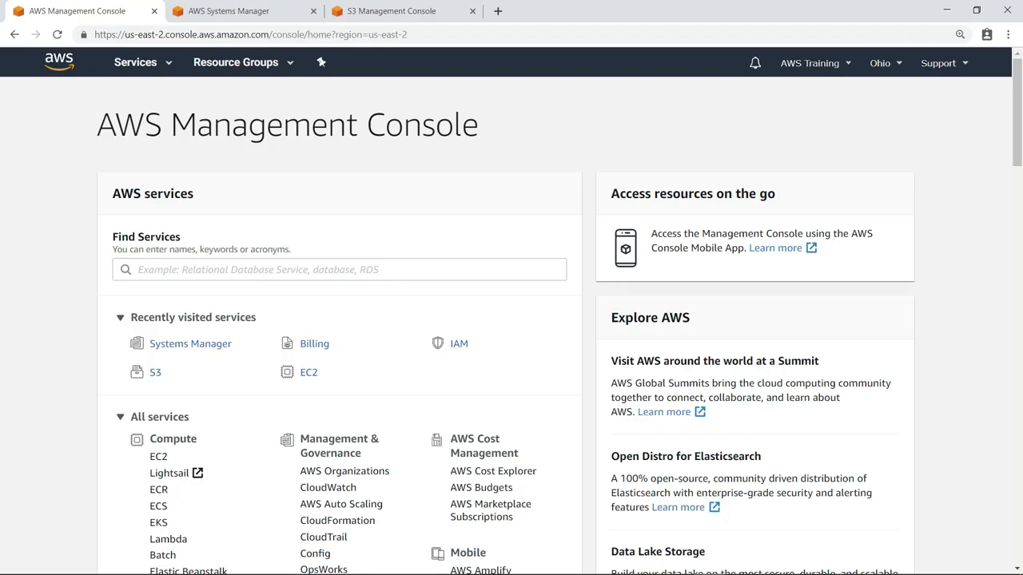
View the running EC2 instances and show the details of AmazonLinuxServer1
left_click(311, 382)
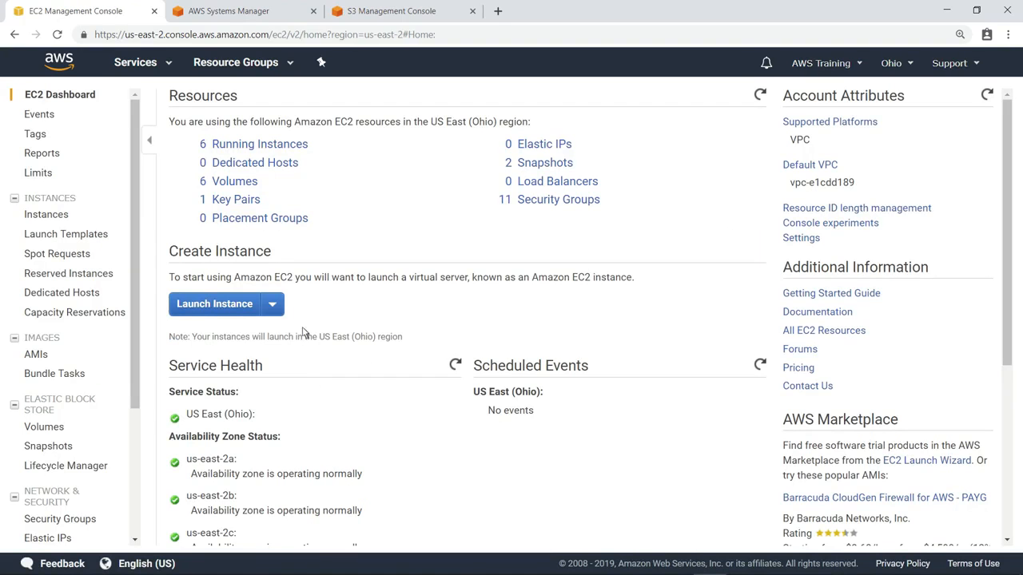
left_click(275, 145)
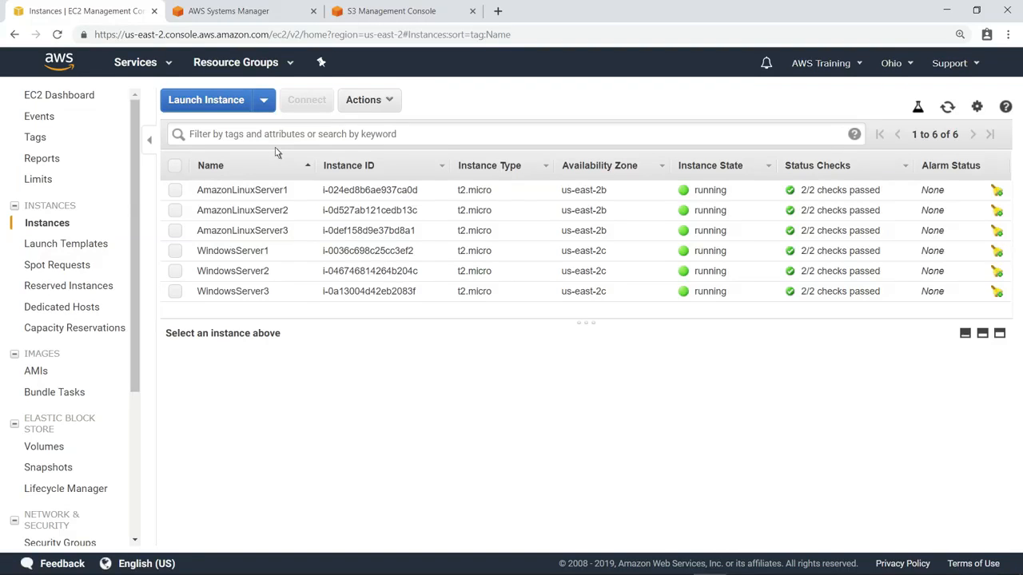
left_click(175, 191)
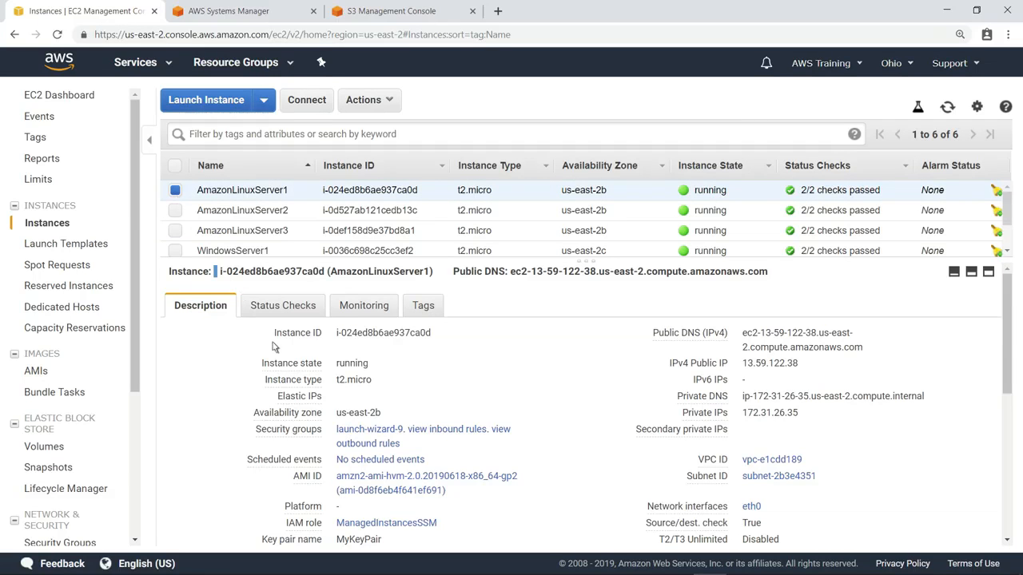
Open the instance's IAM role ManagedInstancesSSM and examine the JSON of its S3AccessForInventory inline policy
left_click(390, 523)
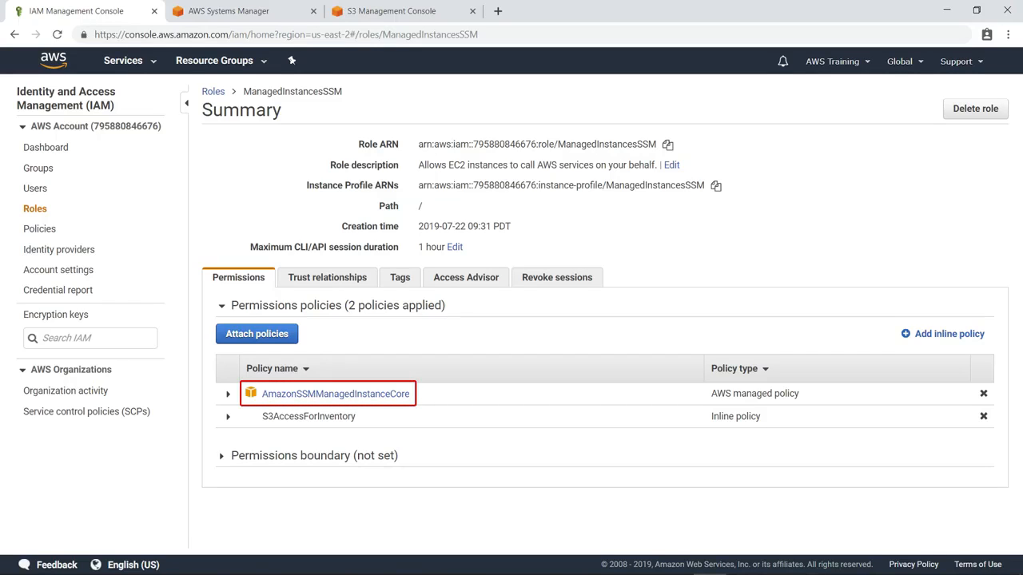
left_click(228, 417)
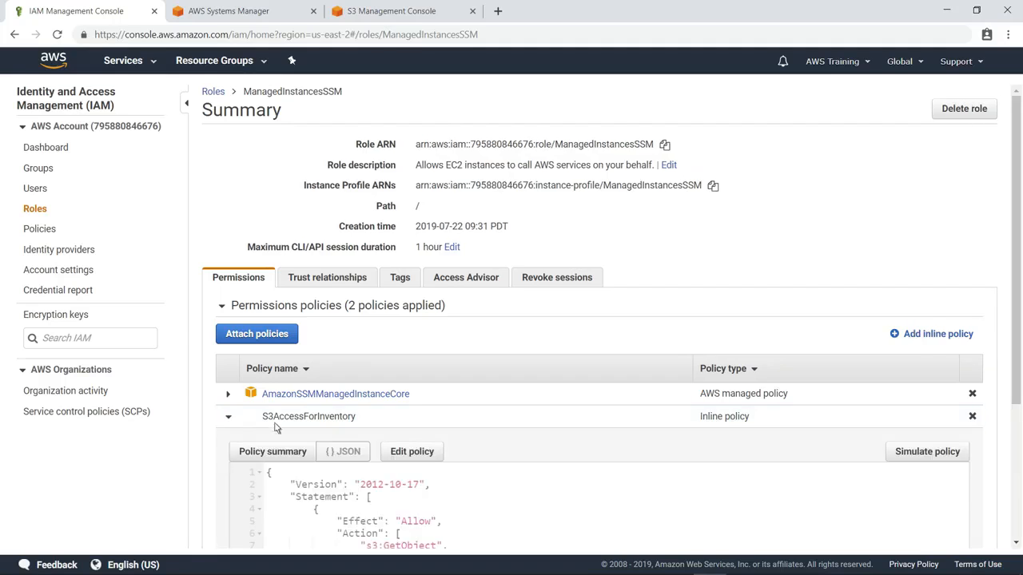
scroll(1020, 505, "down", 2)
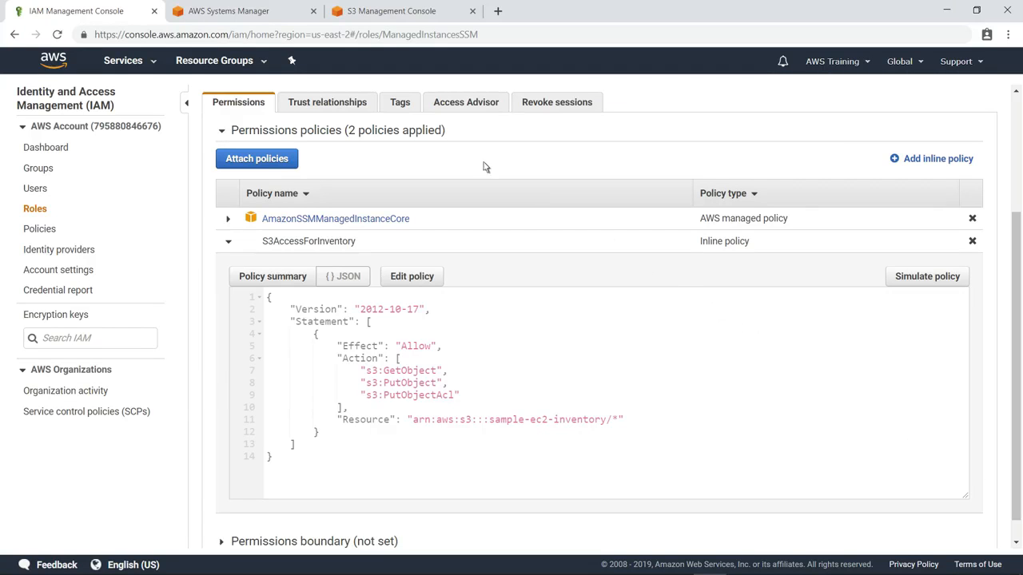
Switch to AWS Systems Manager and review the list of managed instances
left_click(253, 21)
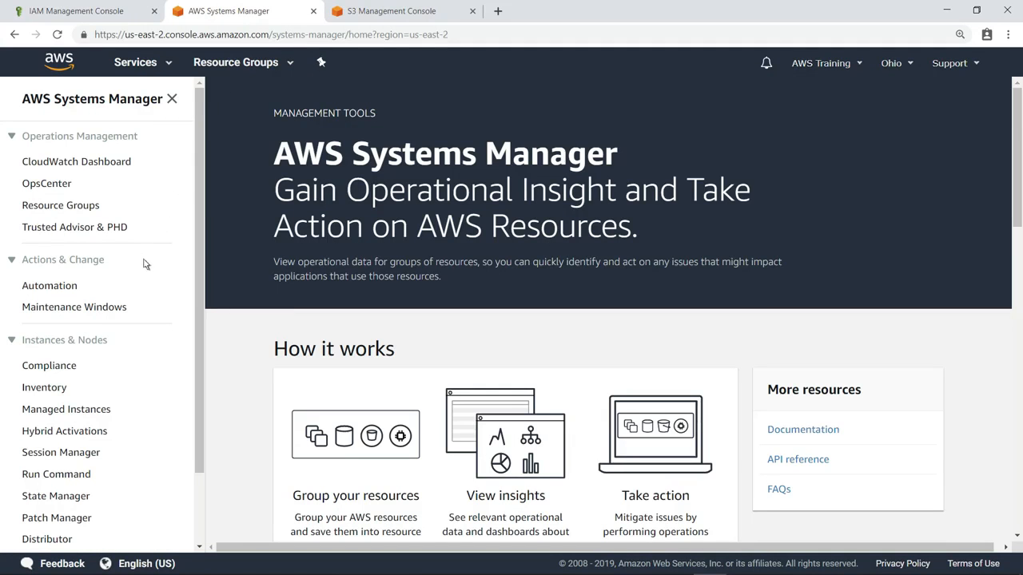
left_click(77, 417)
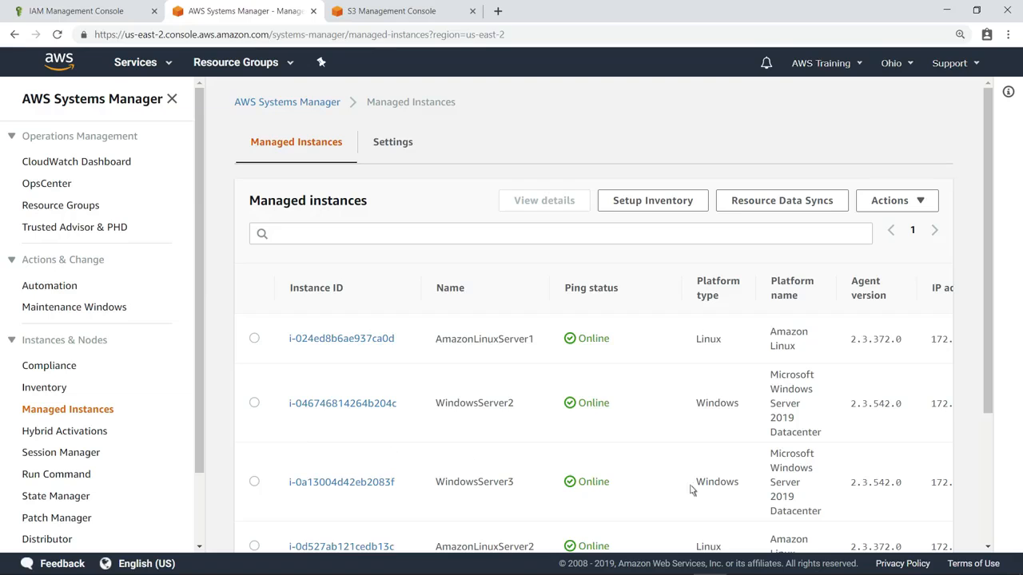
scroll(990, 525, "down", 3)
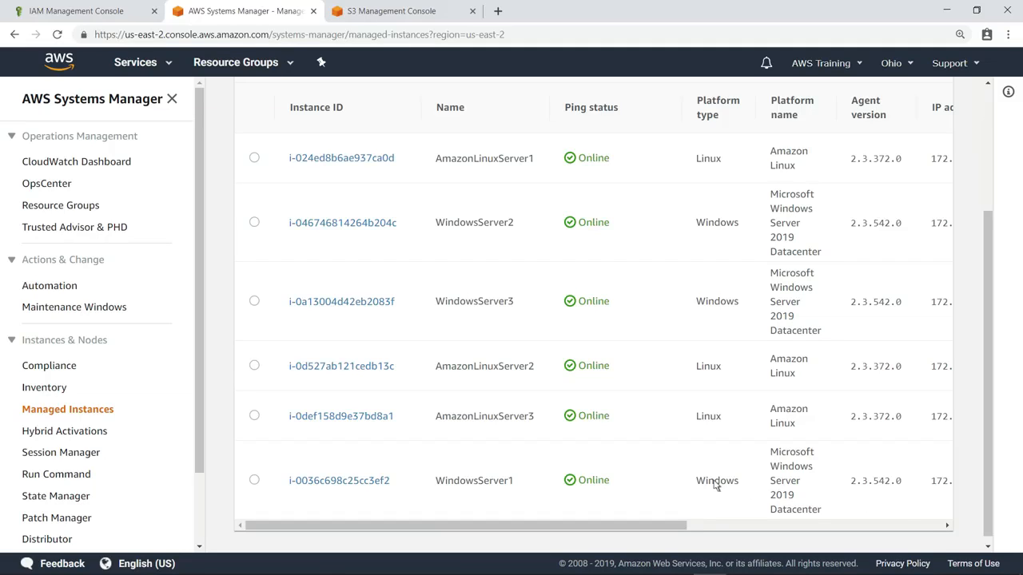
Start a new inventory setup in Systems Manager and schedule data collection every 7 days
left_click(67, 390)
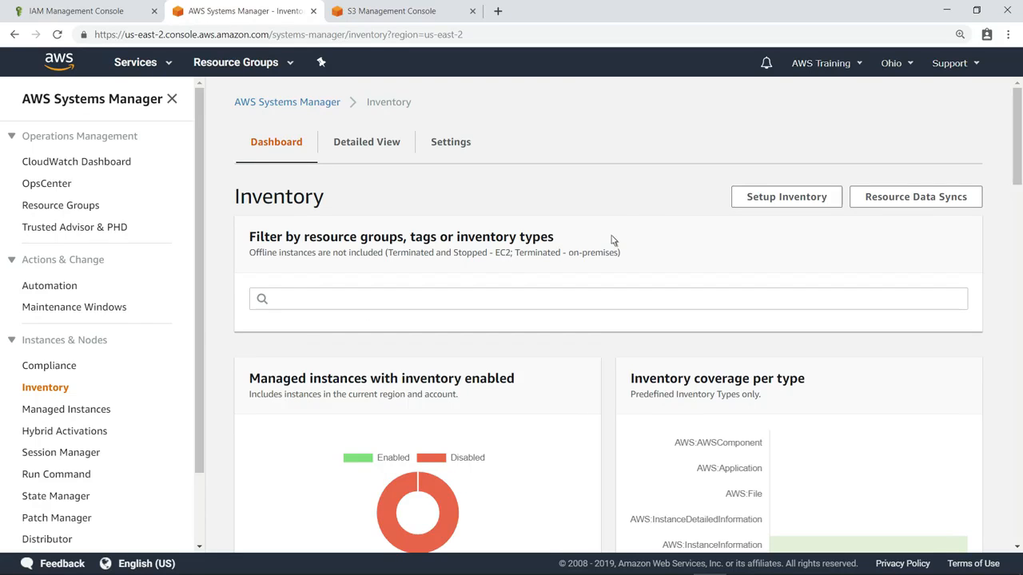
left_click(744, 200)
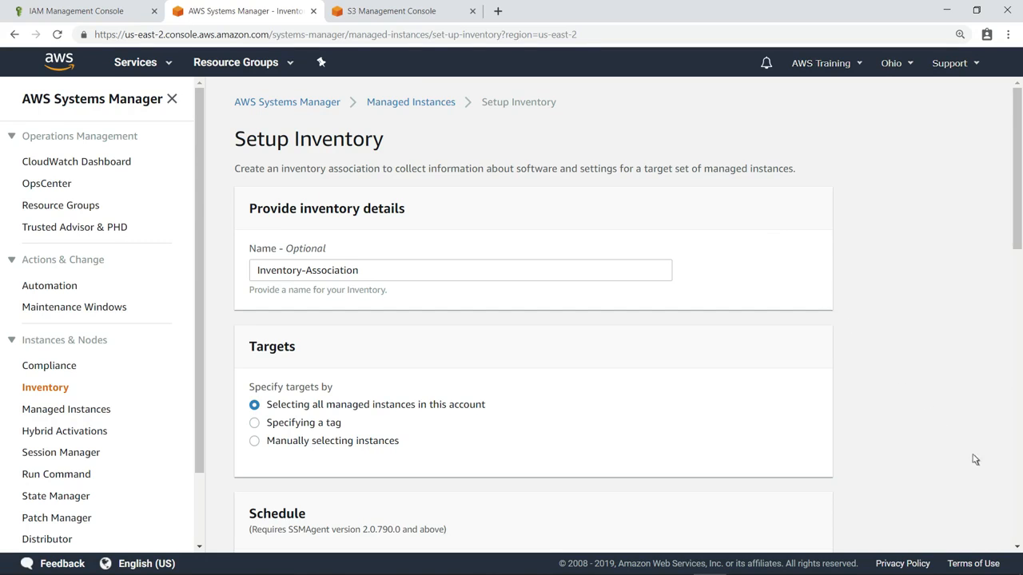
scroll(1017, 506, "down", 4)
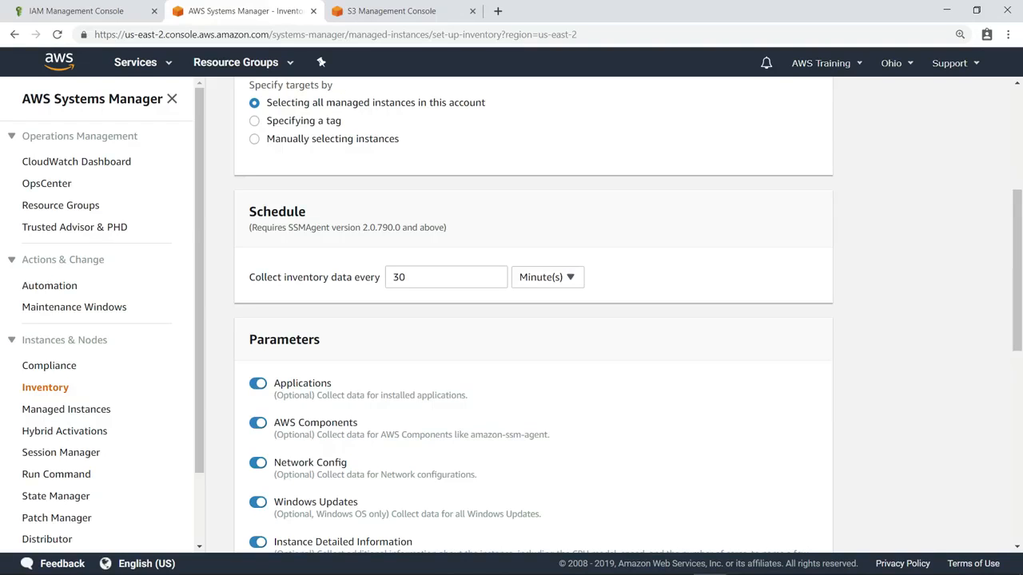
double_click(409, 281)
key("BackSpace")
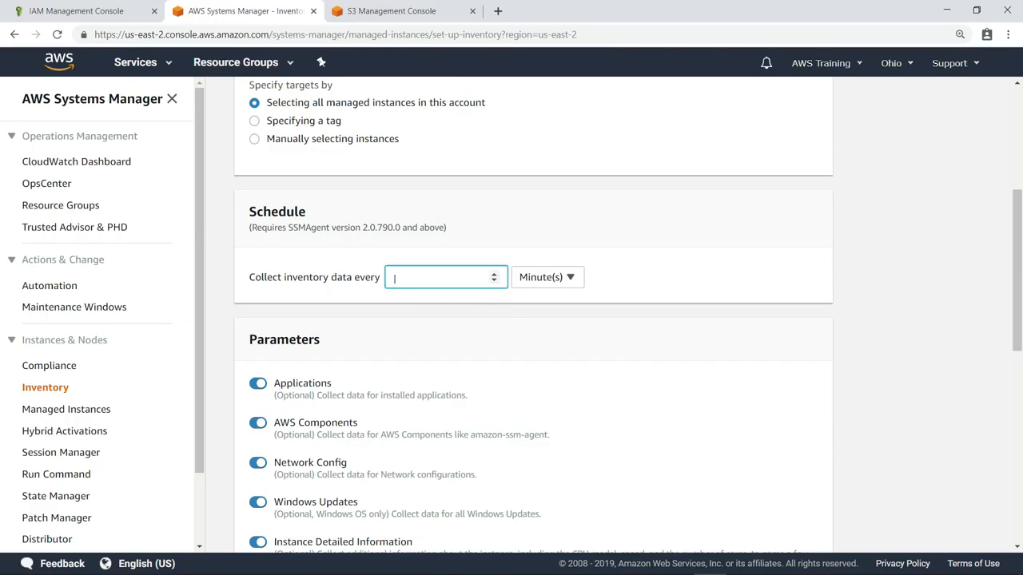
type("7")
left_click(572, 283)
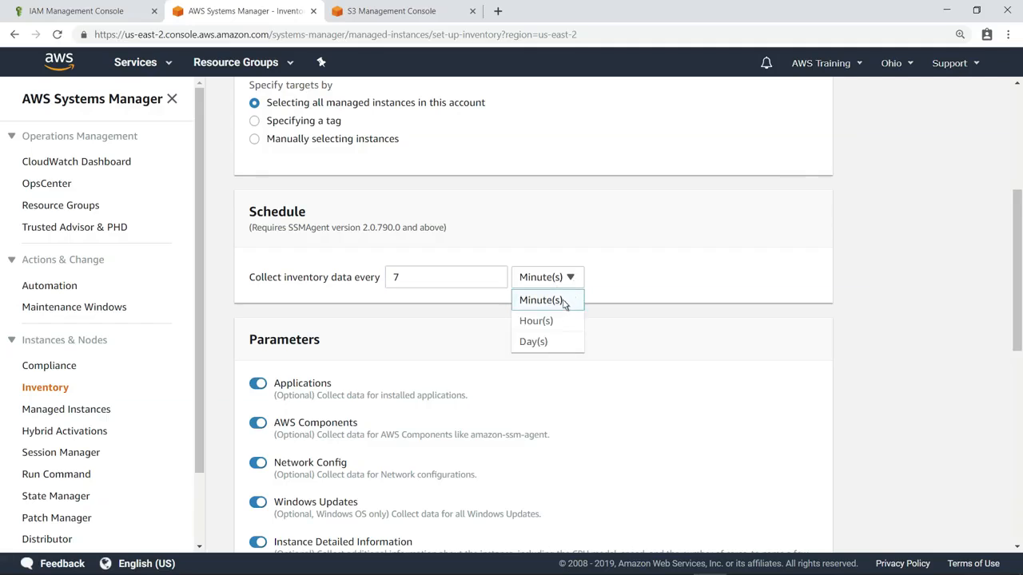
left_click(535, 344)
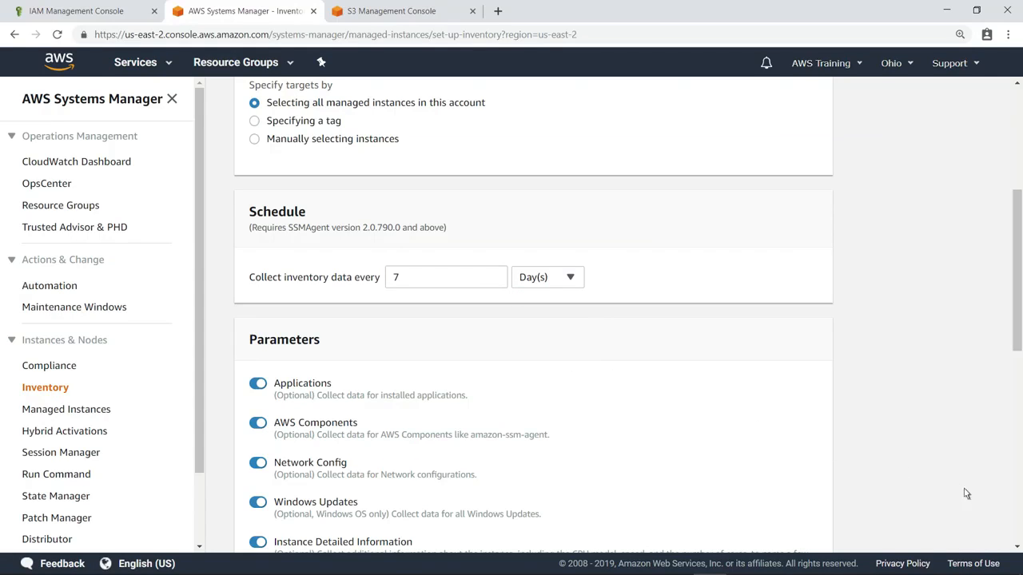
Set the File parameter to collect *.exe files recursively from C:\Program Files
scroll(1016, 512, "down", 4)
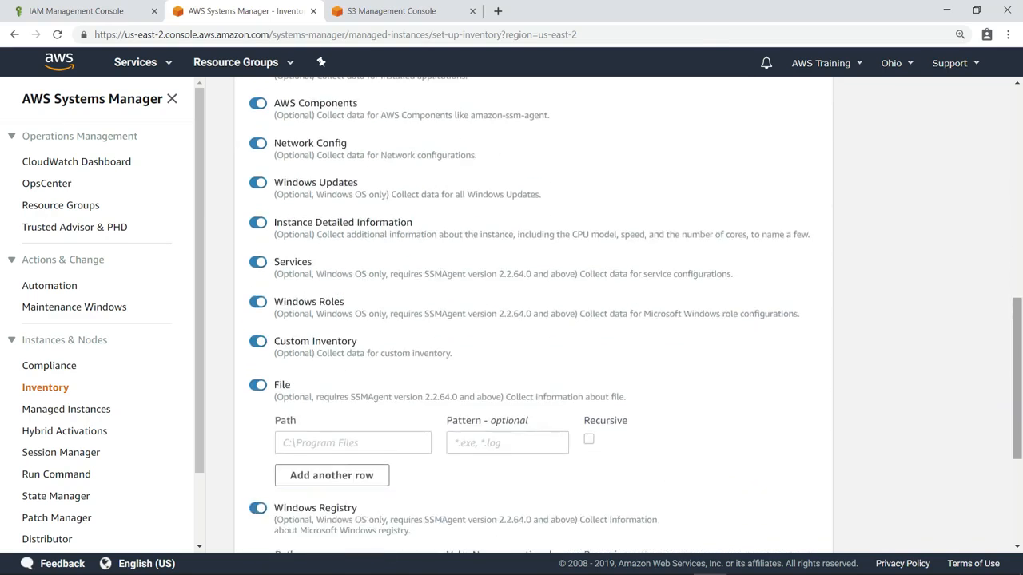
scroll(533, 315, "down", 3)
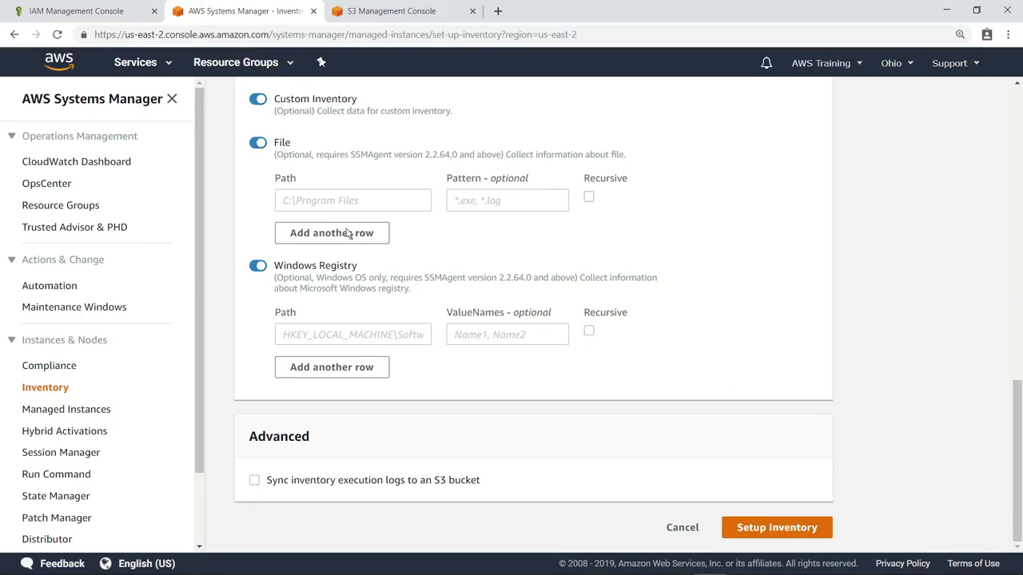
left_click(289, 205)
type("C:\\Program Files")
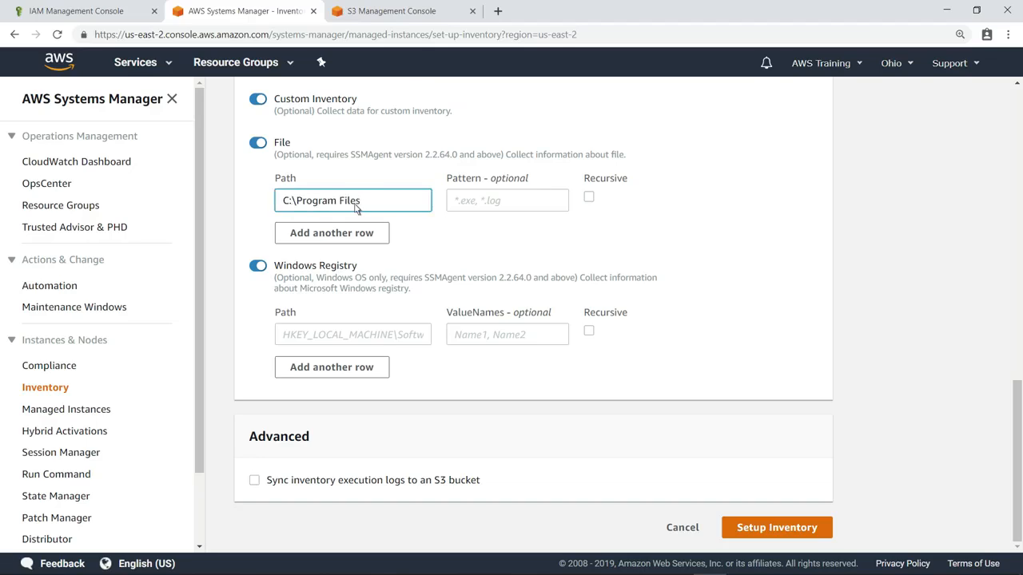
left_click(460, 206)
type("*.exe")
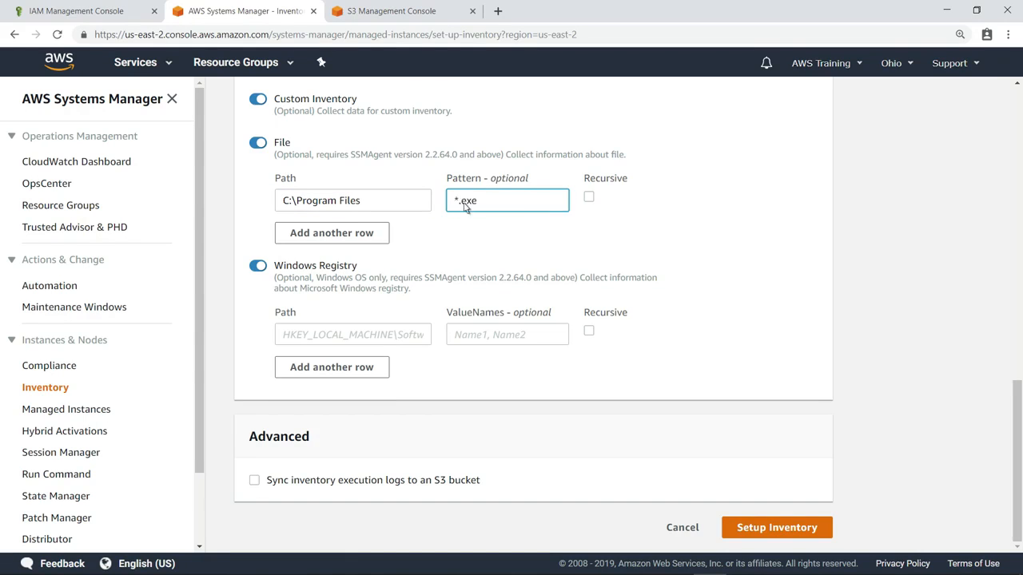
left_click(589, 199)
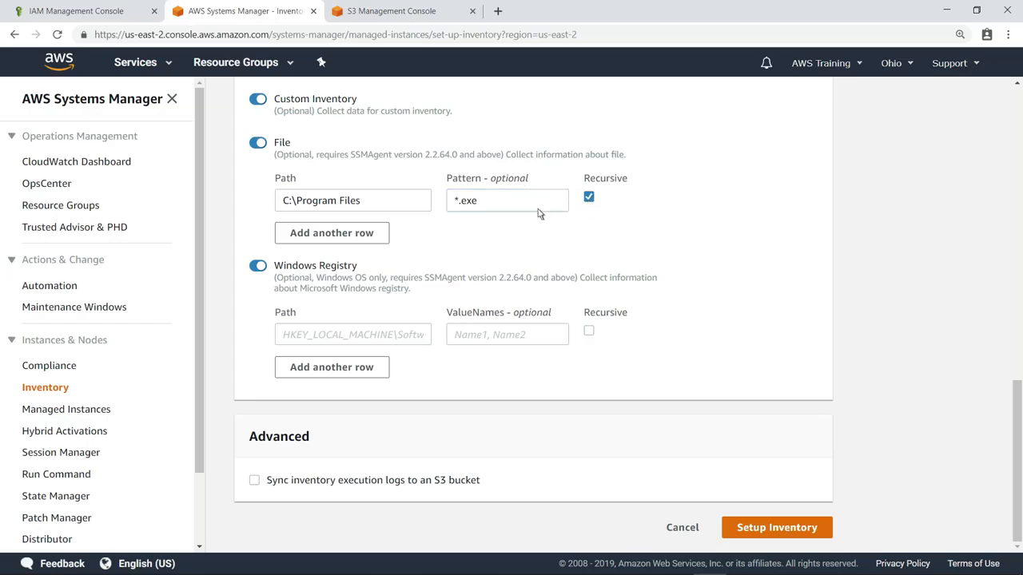
Add a second File row that collects *.exe files recursively from C:\Program Files (x86)
left_click(383, 238)
type("C:\\Program Files (x86)")
key("Tab")
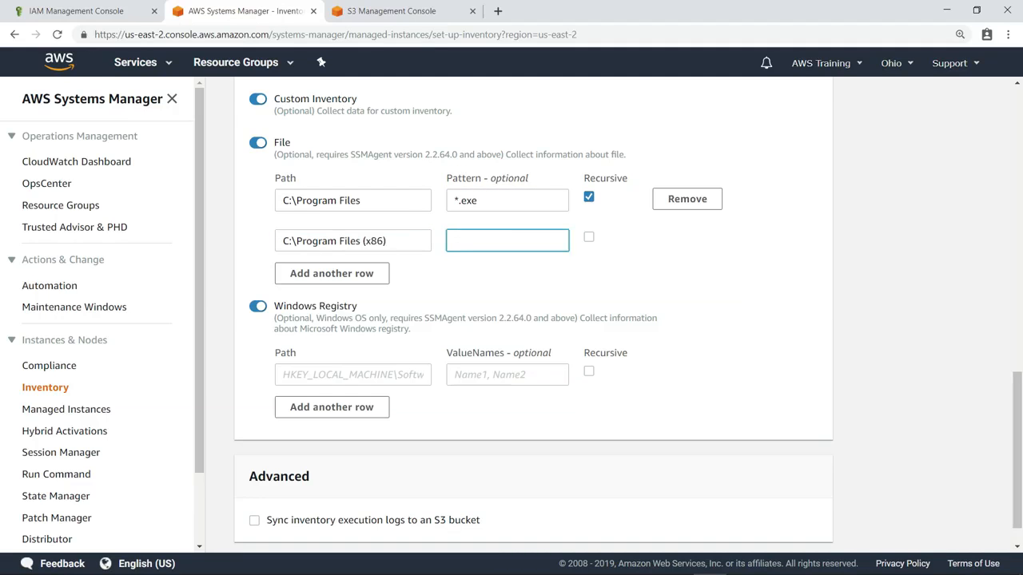
type("*.exe")
key("Tab")
key("space")
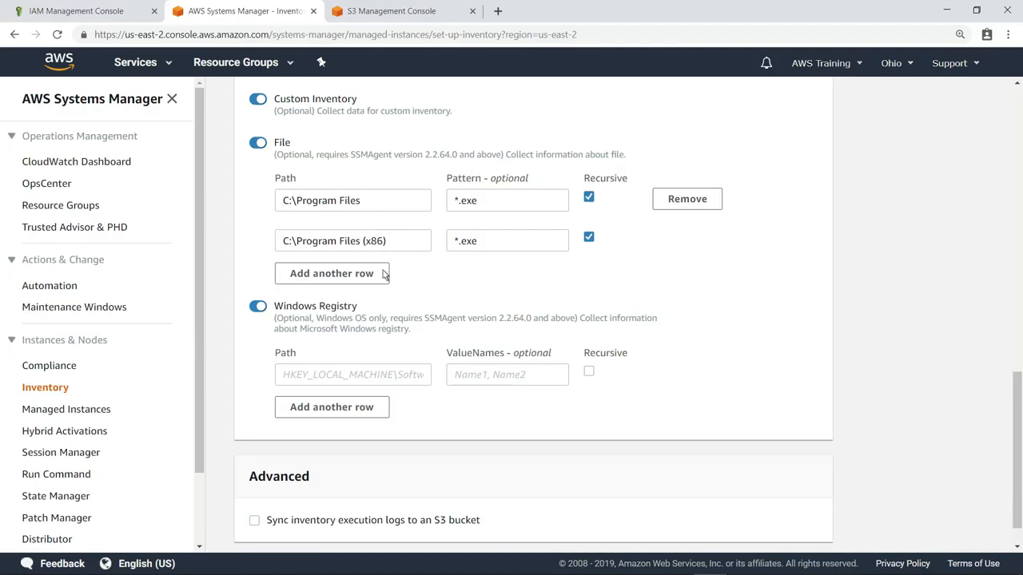
Add a third File row that collects *.sh files recursively from /home/ec2-user
left_click(383, 276)
type("/home/ec2-user")
key("Tab")
type("*.sh")
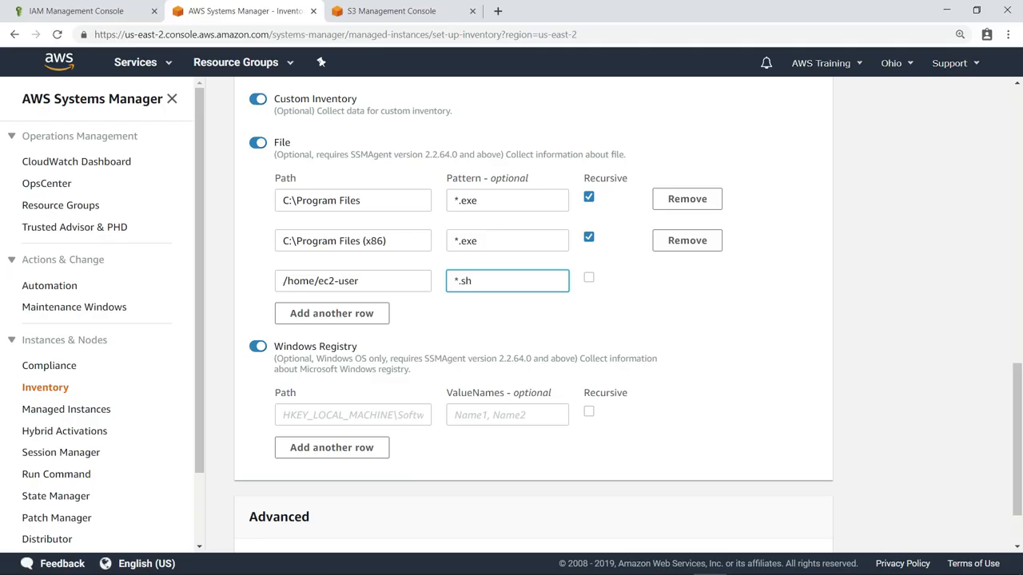
key("Tab")
key("space")
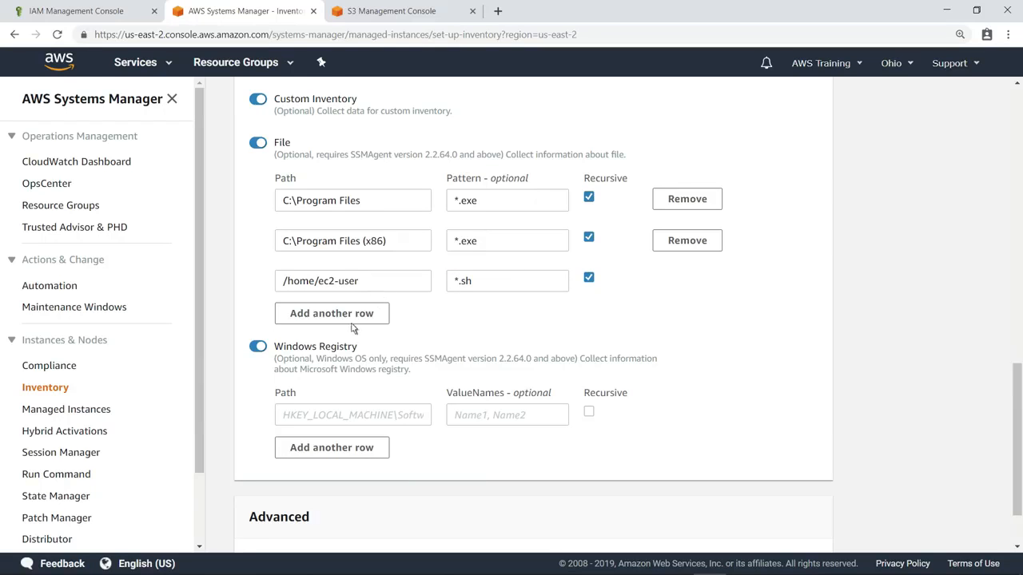
Set the Windows Registry parameter to path HKEY_LOCAL_MACHINE\SOFTWARE\Amazon\MachineImage with value name AMIName
left_click(288, 417)
type("HKEY_LOCAL_MACHINE\\SOFT")
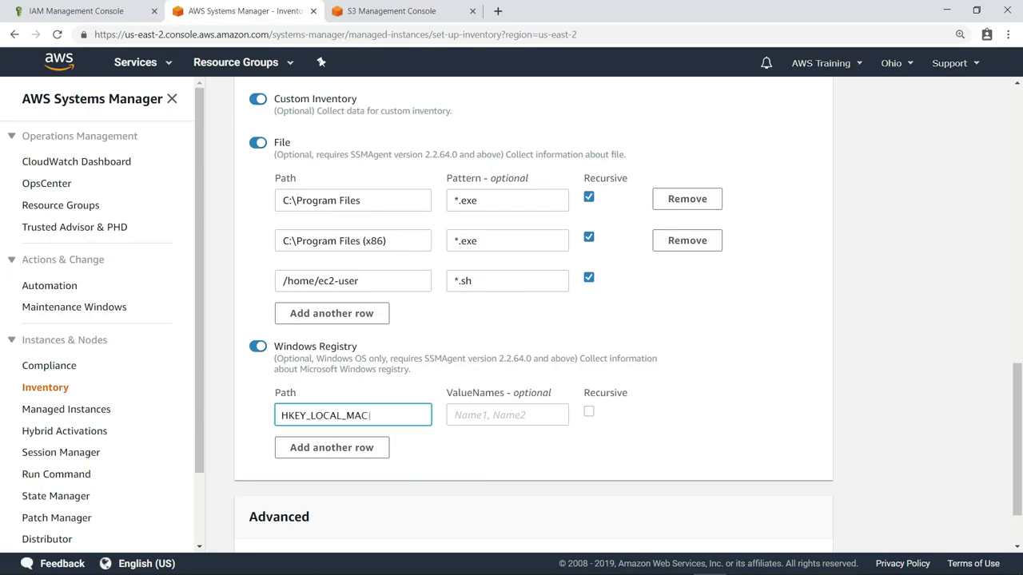
left_click(467, 416)
type("AMIName")
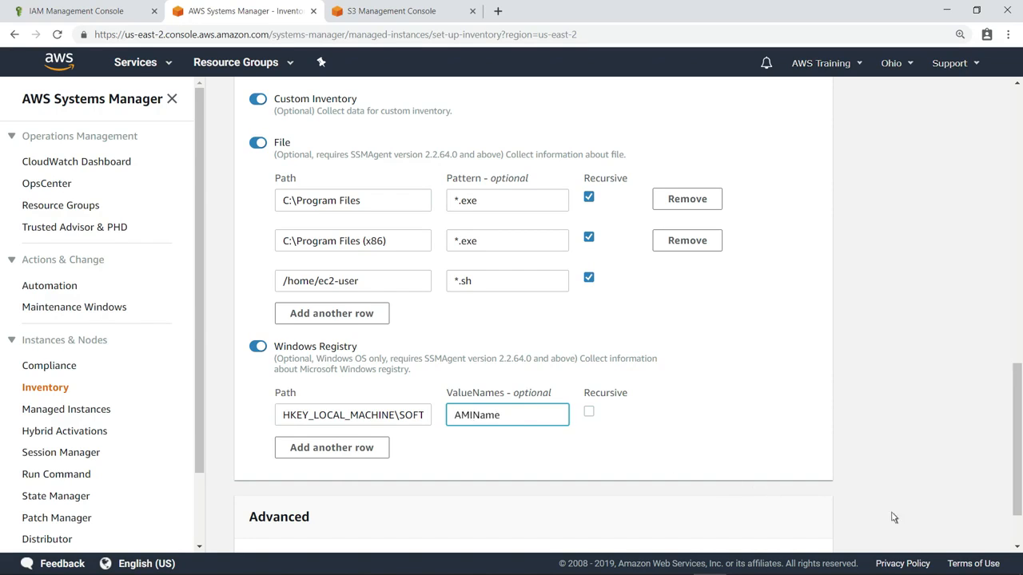
Sync execution logs to the S3 bucket sample-ec2-inventory with prefix ExecutionLogs and submit the inventory setup
left_click(1017, 546)
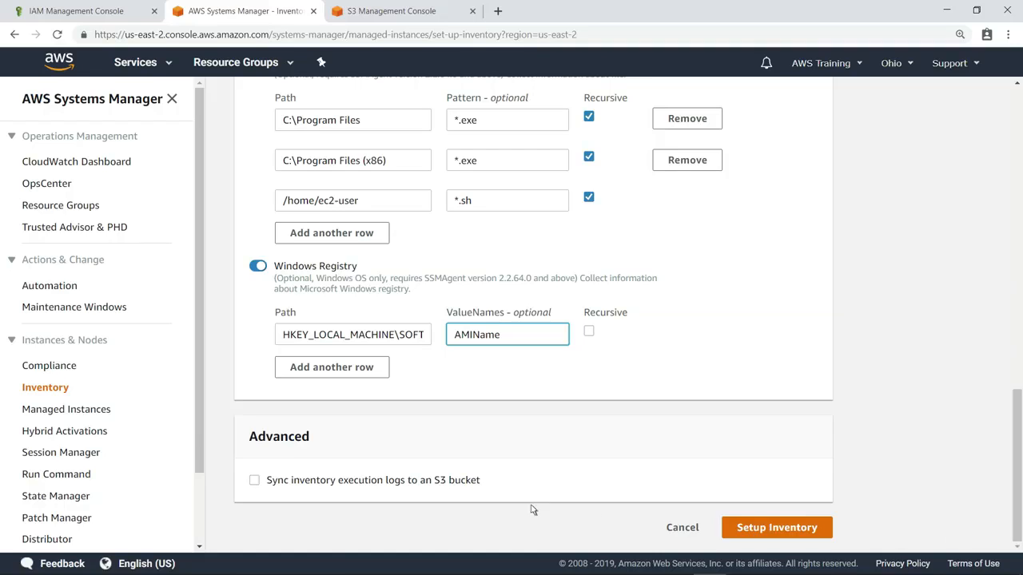
left_click(253, 482)
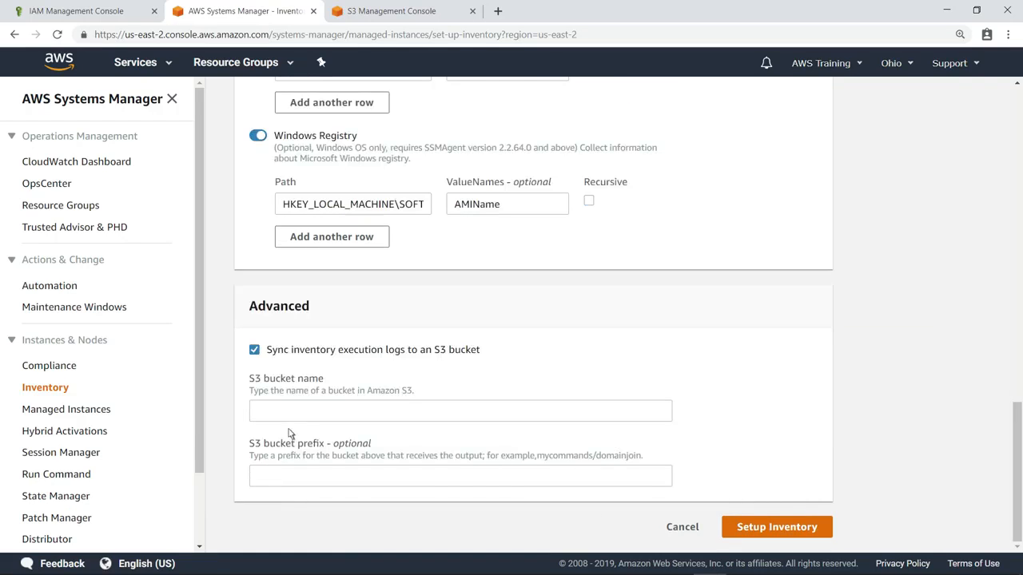
left_click(301, 413)
type("sample-ec2-inventory")
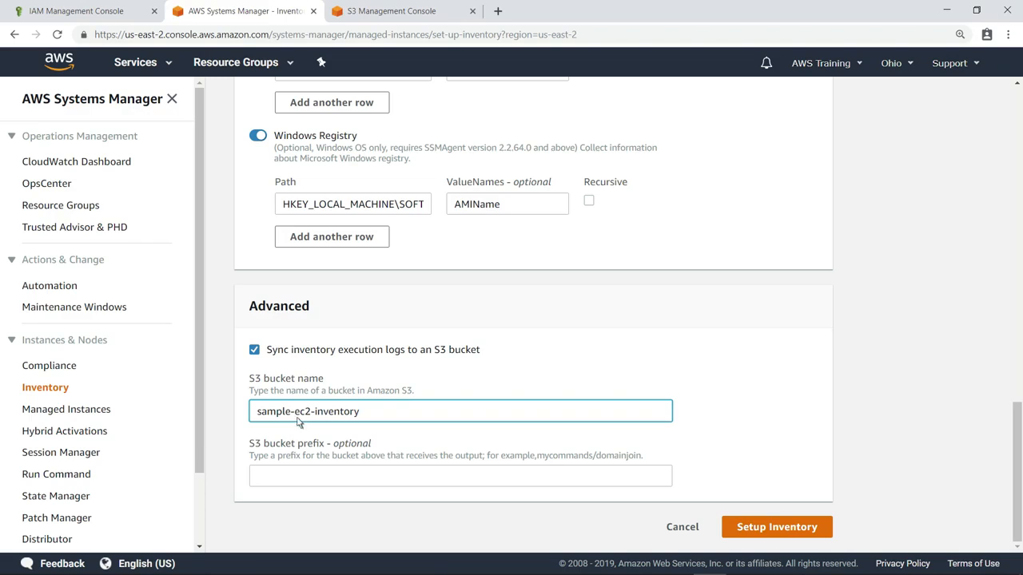
left_click(270, 477)
type("ExecutionLogs")
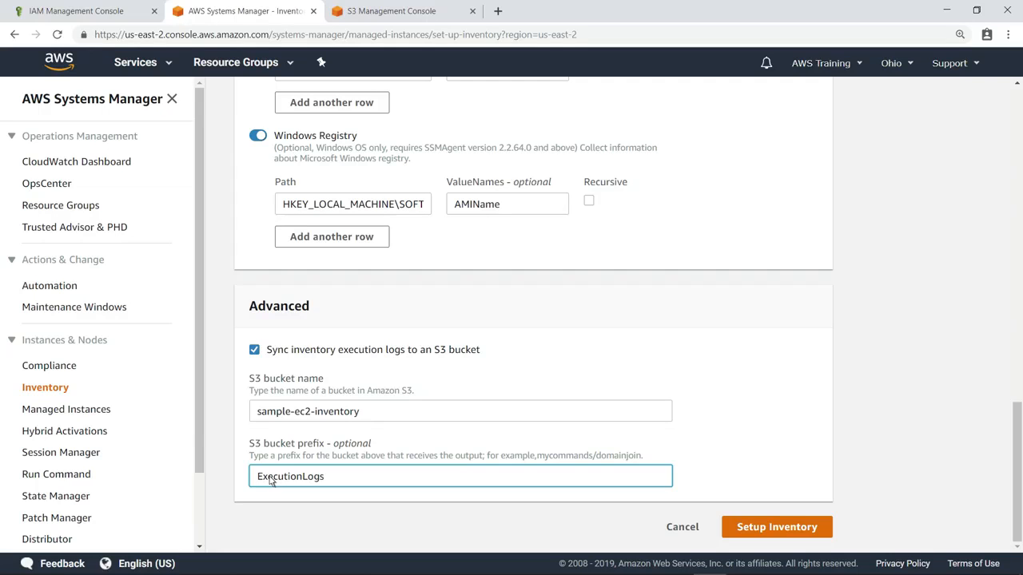
left_click(730, 531)
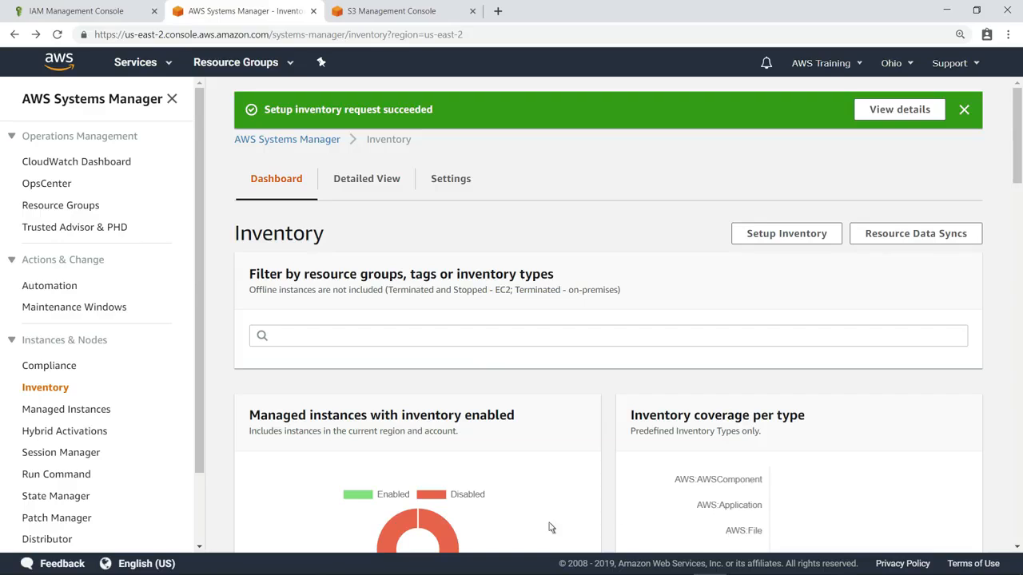
Open the Inventory-Association in State Manager and examine its resources, parameters and targets
left_click(55, 500)
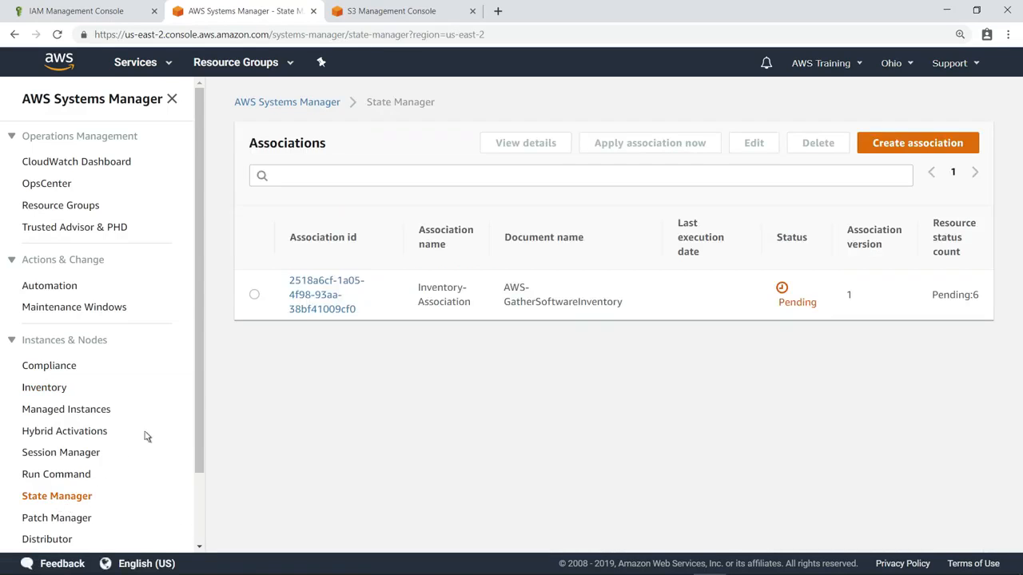
left_click(322, 302)
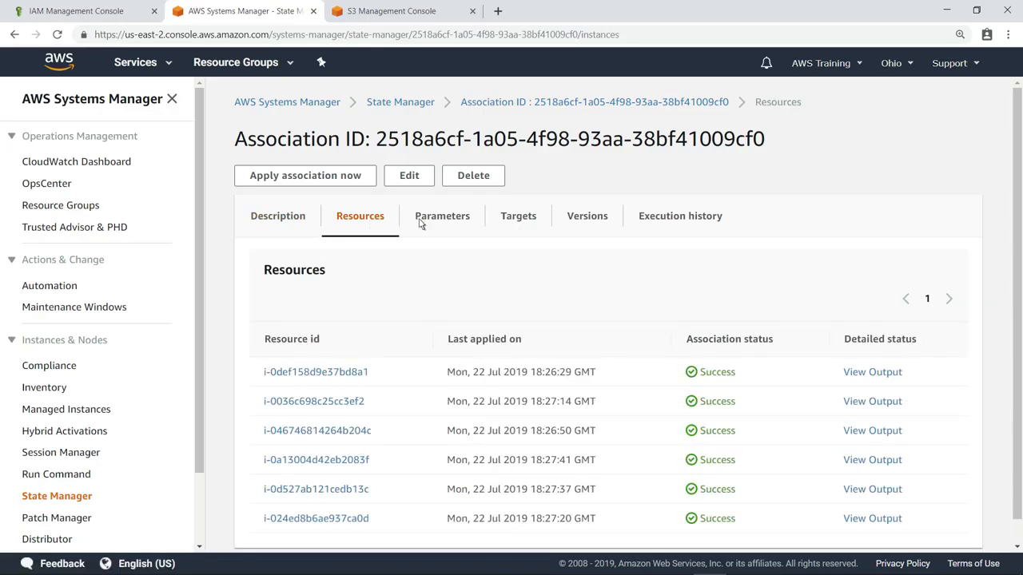
left_click(443, 223)
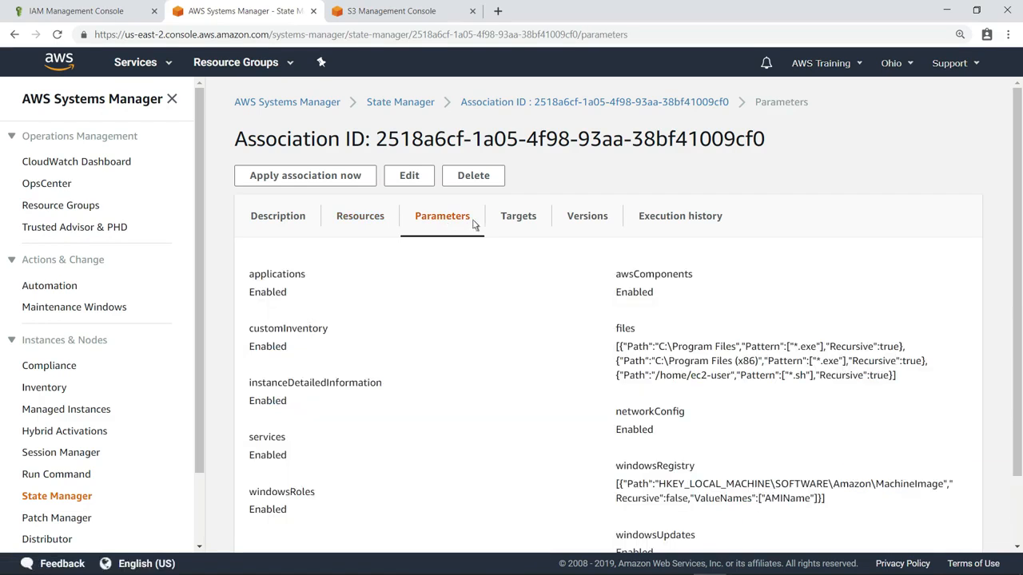
left_click(527, 229)
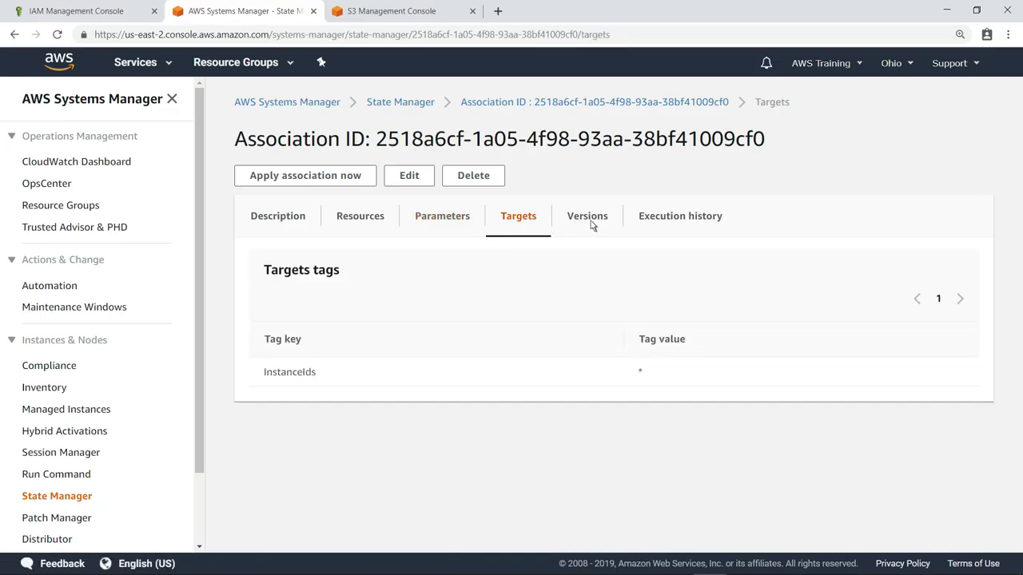
Review the Inventory-Association's versions and execution history
left_click(594, 226)
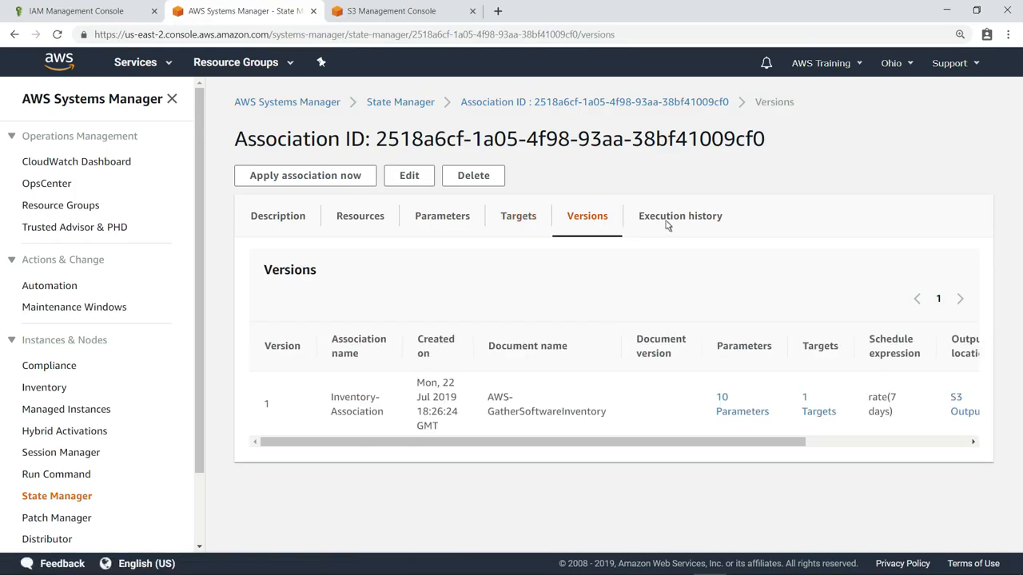
left_click(697, 226)
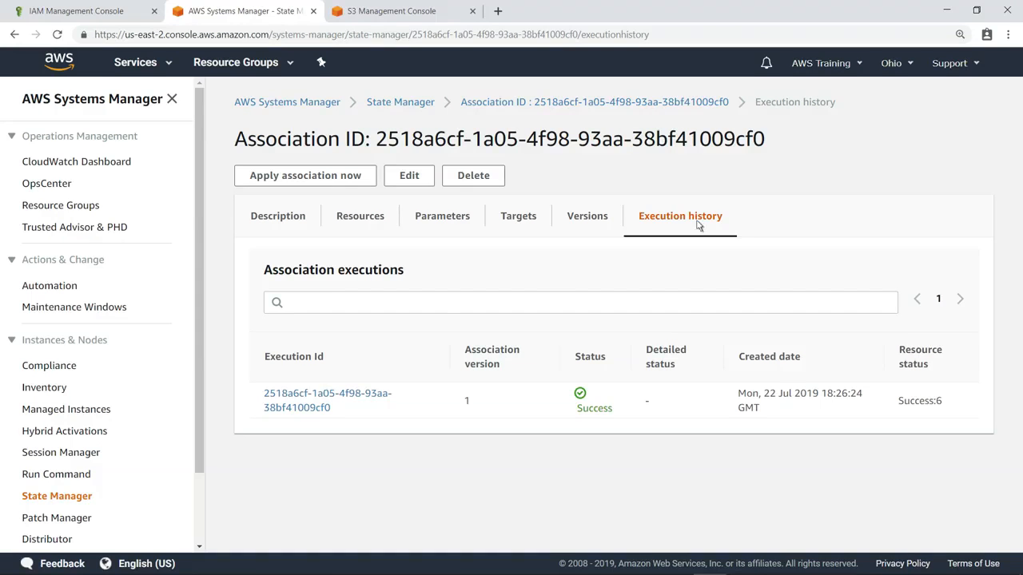
Open the managed instance WindowsServer1 and examine the AWS:Application entries in its inventory
left_click(78, 413)
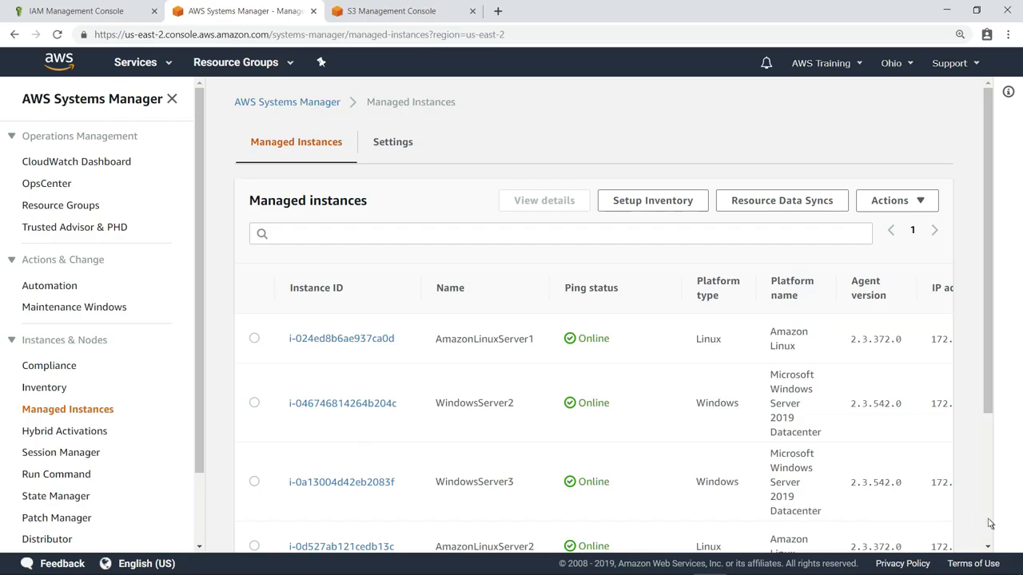
scroll(887, 514, "down", 3)
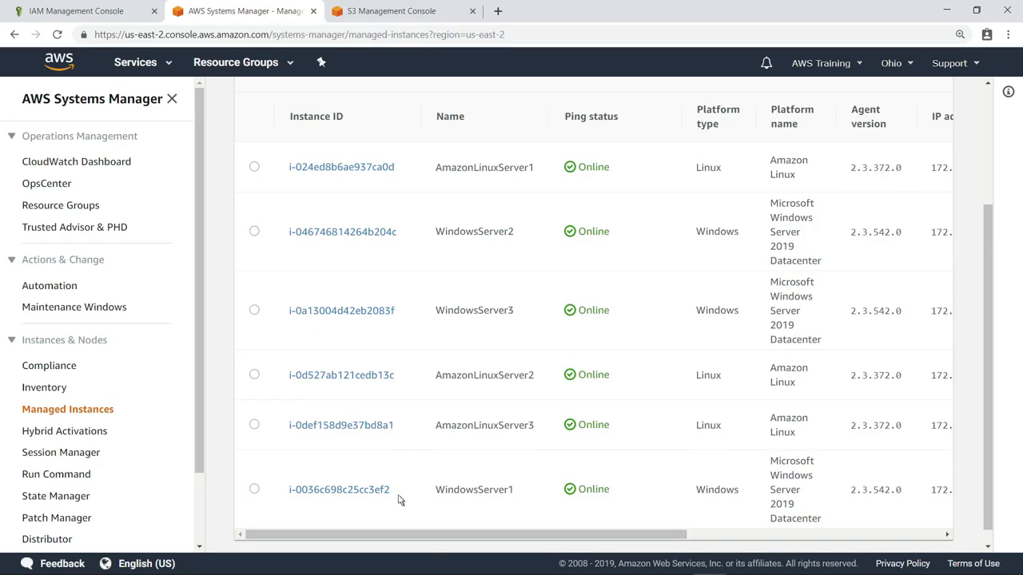
left_click(347, 490)
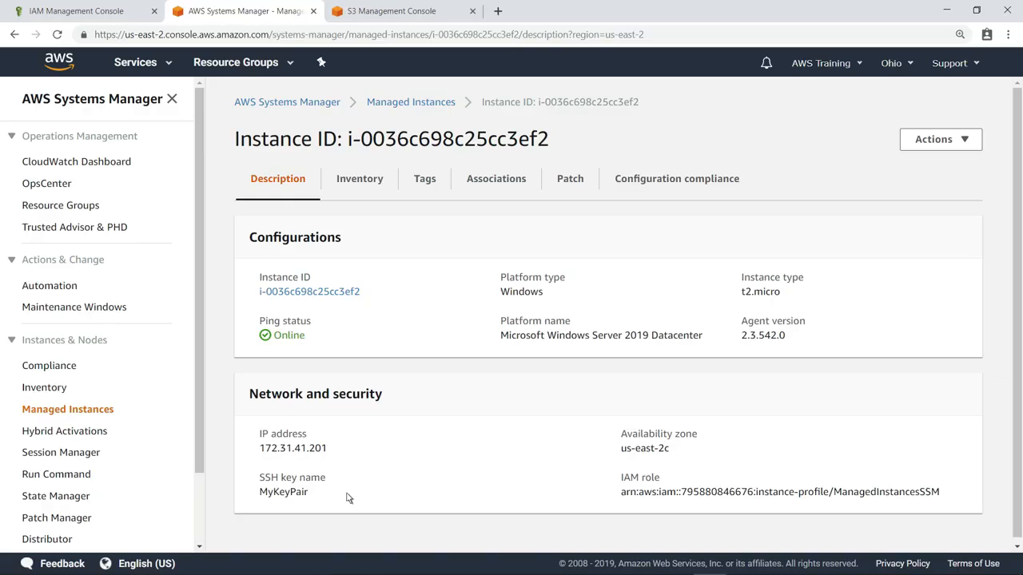
left_click(362, 181)
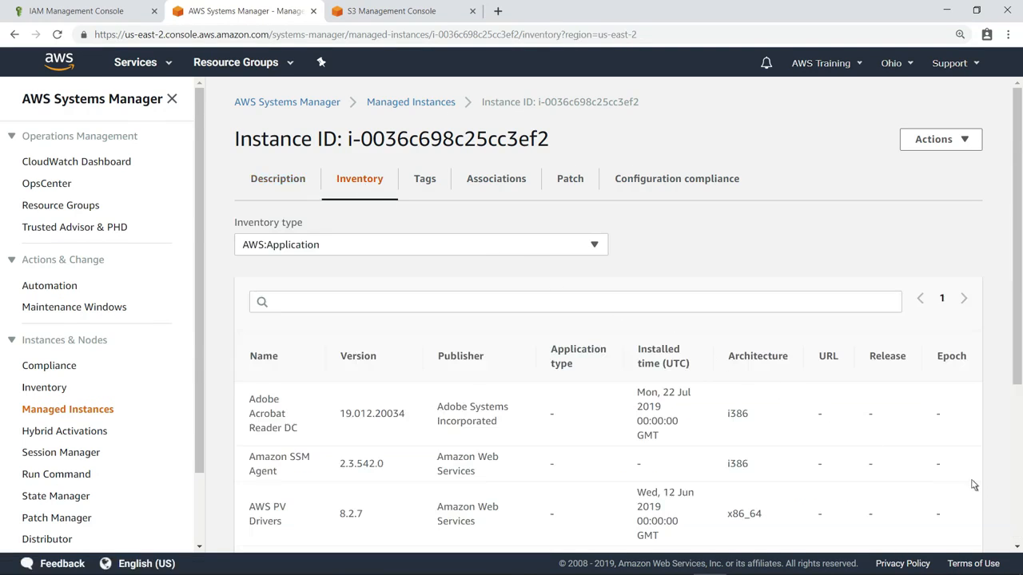
scroll(1018, 507, "down", 3)
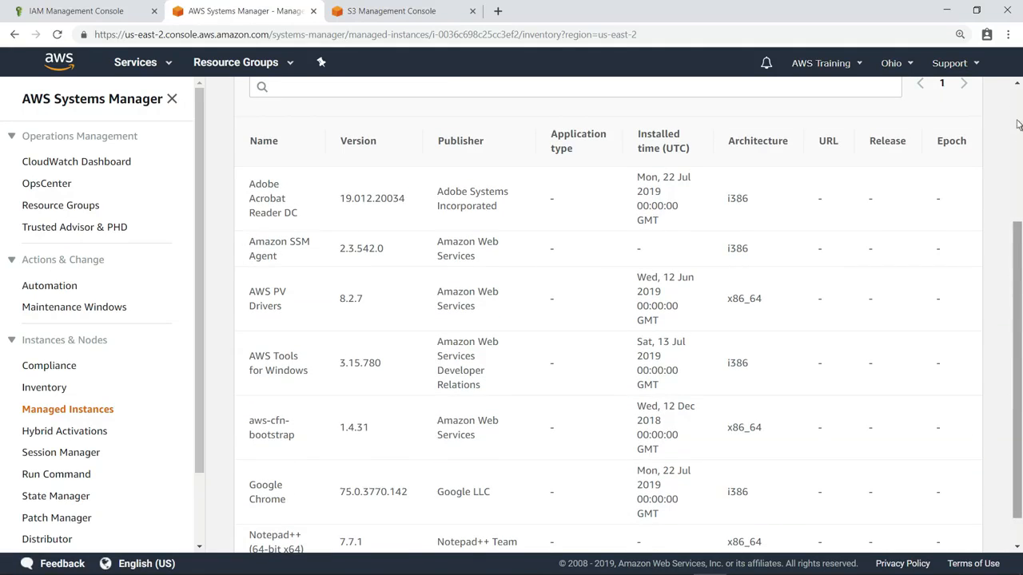
scroll(1018, 128, "up", 2)
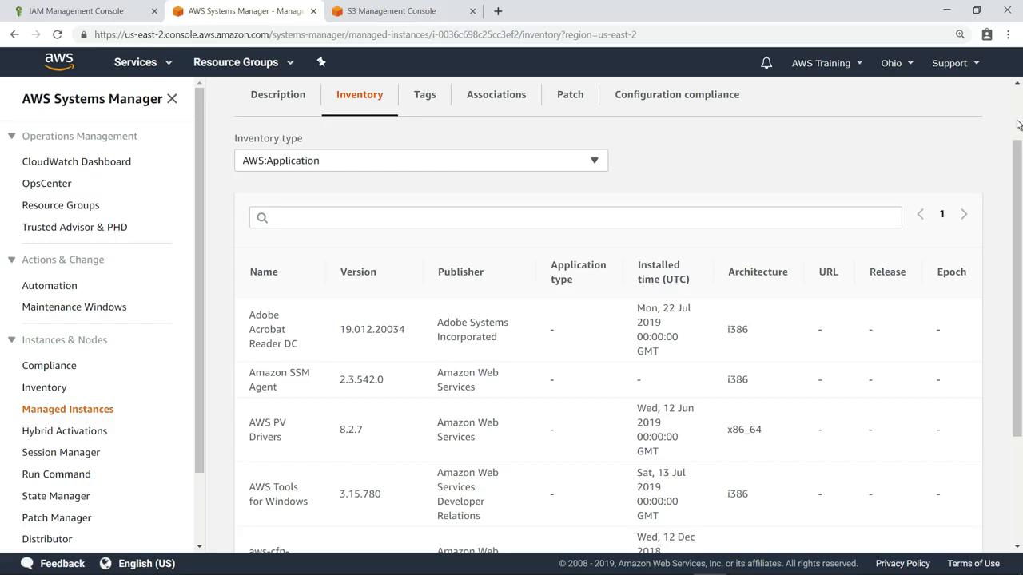
View the WindowsServer1 inventory for type AWS:WindowsRole and for type AWS:WindowsUpdate
left_click(596, 163)
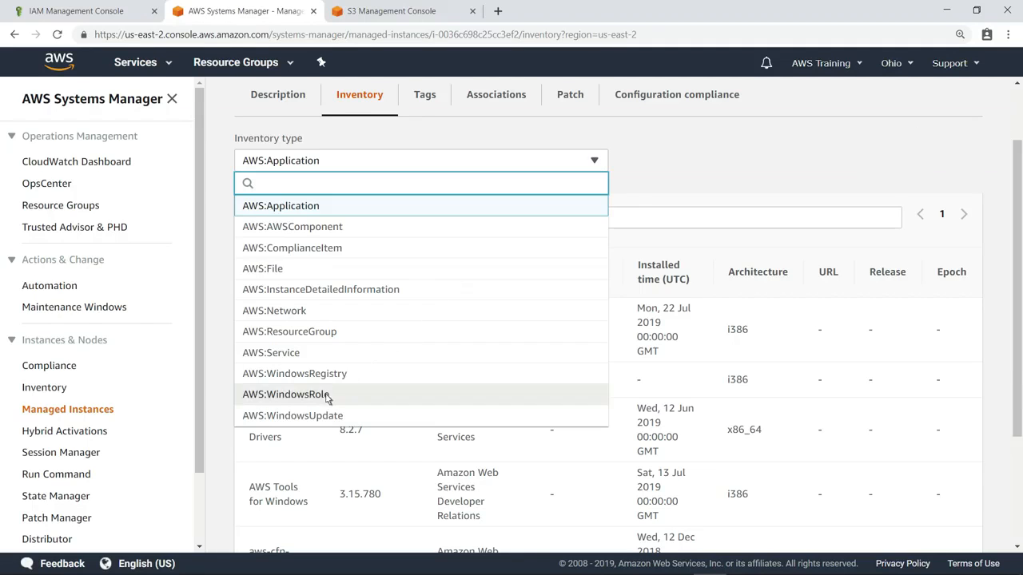
left_click(334, 395)
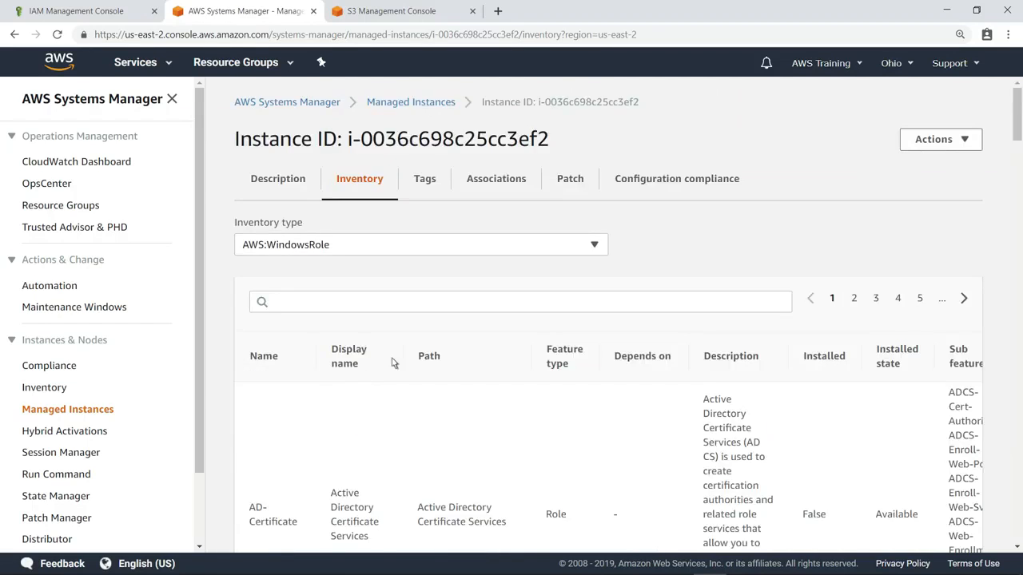
left_click(595, 246)
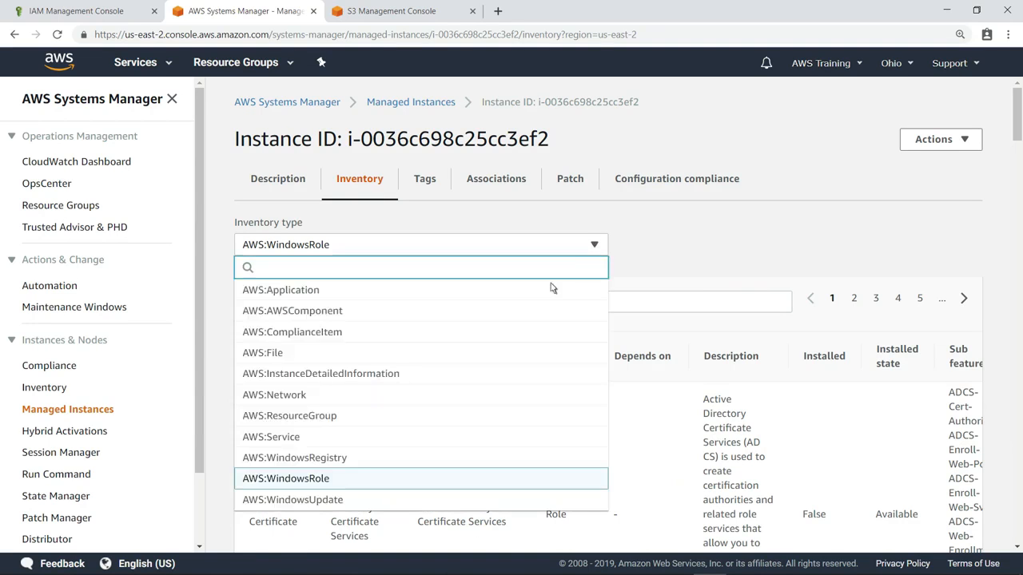
left_click(301, 501)
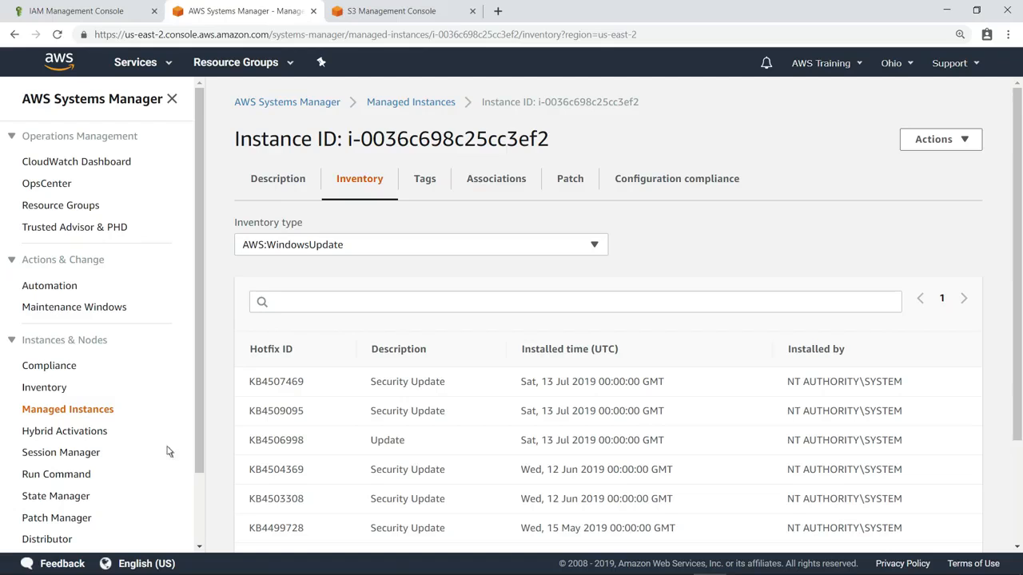
Open the Inventory dashboard and examine its coverage charts, top-five summaries and corresponding managed instances
left_click(46, 388)
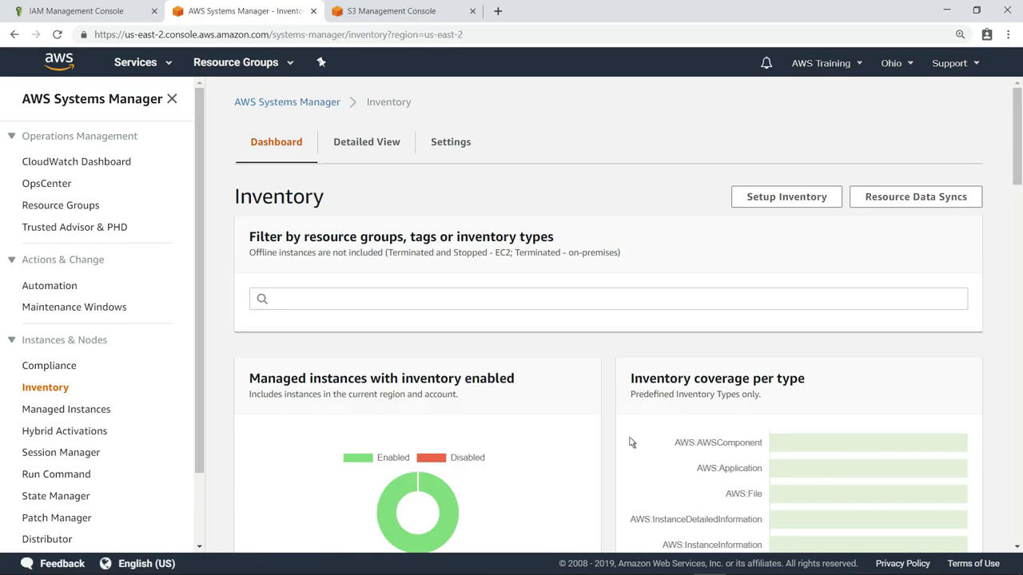
scroll(1020, 471, "down", 7)
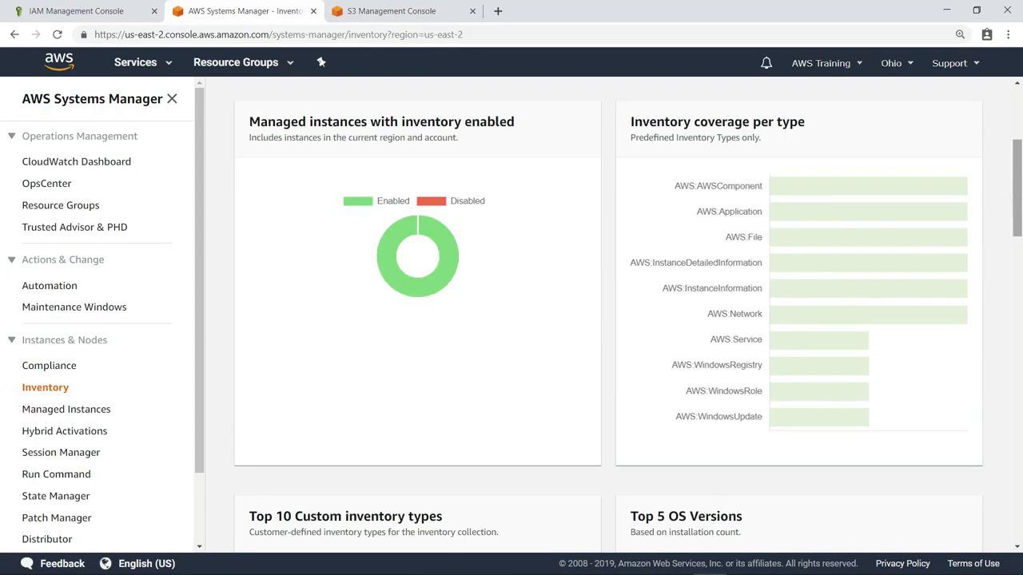
scroll(1020, 471, "down", 10)
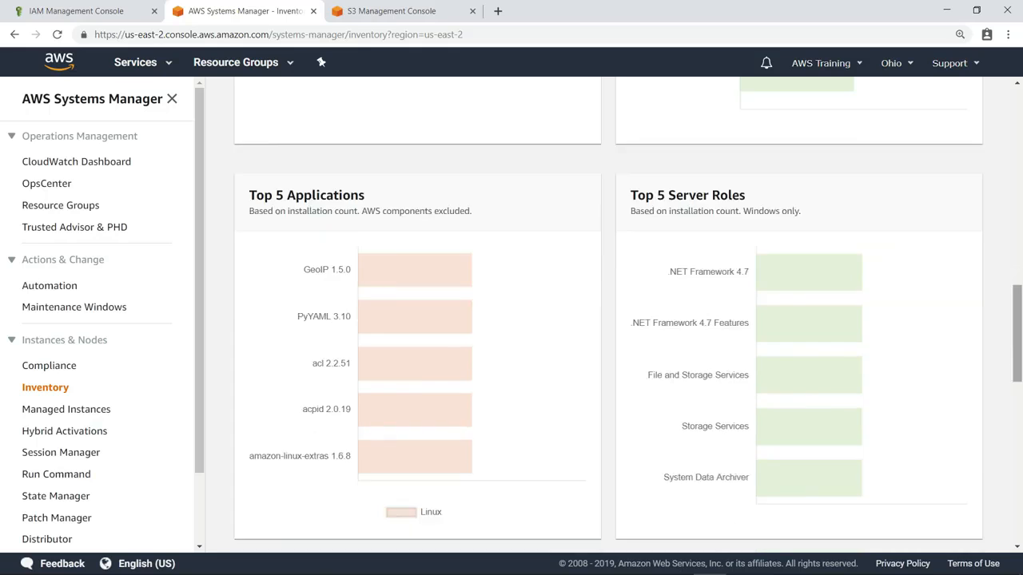
scroll(1020, 420, "down", 4)
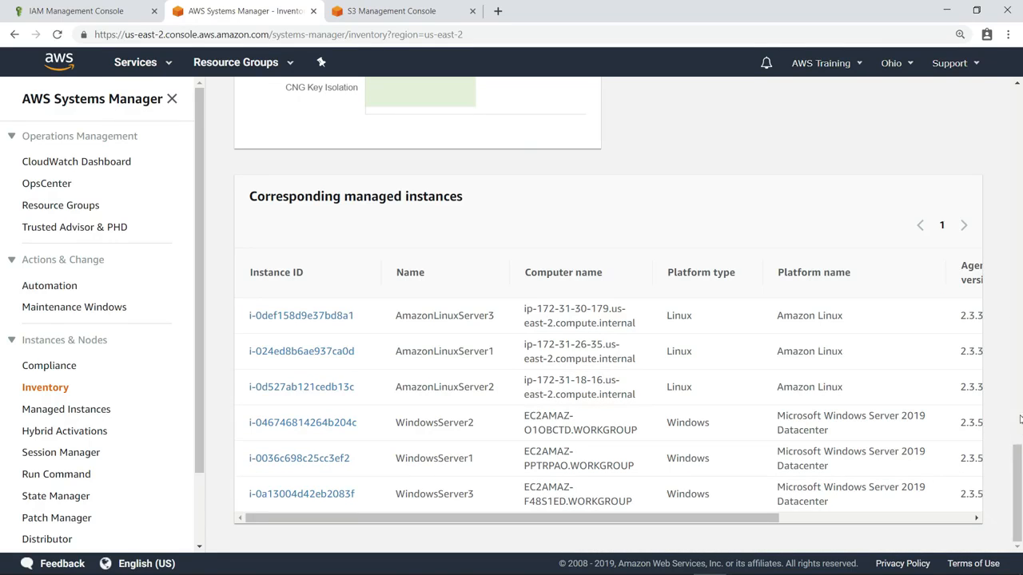
left_click(1019, 107)
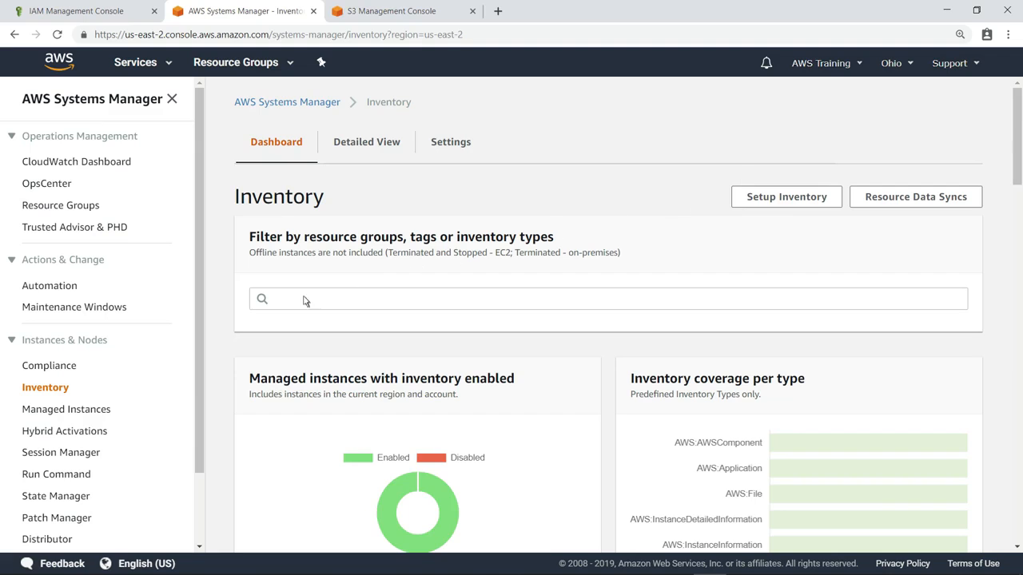
Filter the Inventory dashboard by AWS:Application Name equal to Amazon SSM Agent
left_click(276, 309)
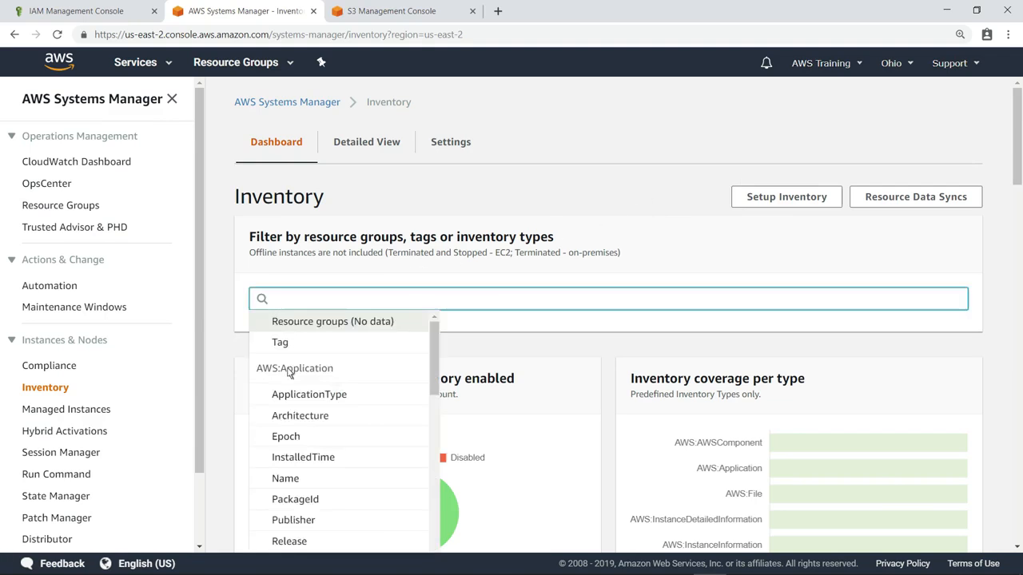
left_click(307, 477)
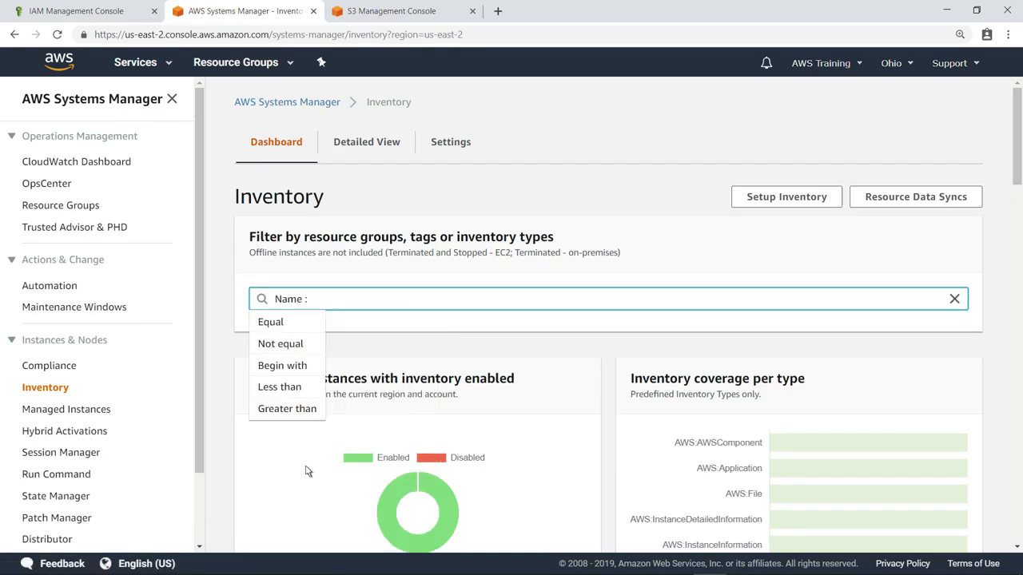
left_click(272, 323)
type("Amazon SSM Agent")
key("Return")
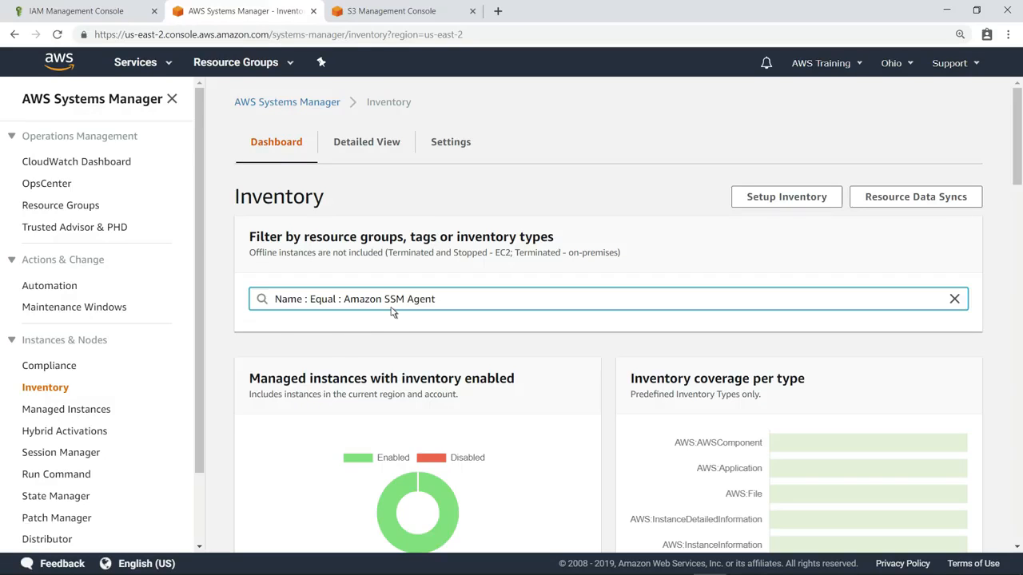
key("Return")
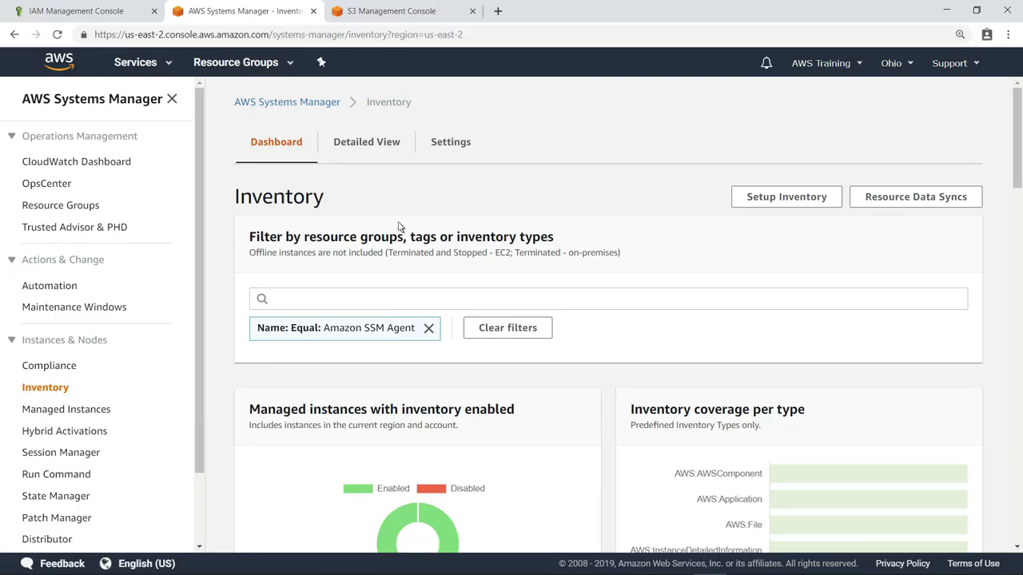
Switch to the S3 console and review the bucket policy of sample-ec2-inventory
left_click(415, 17)
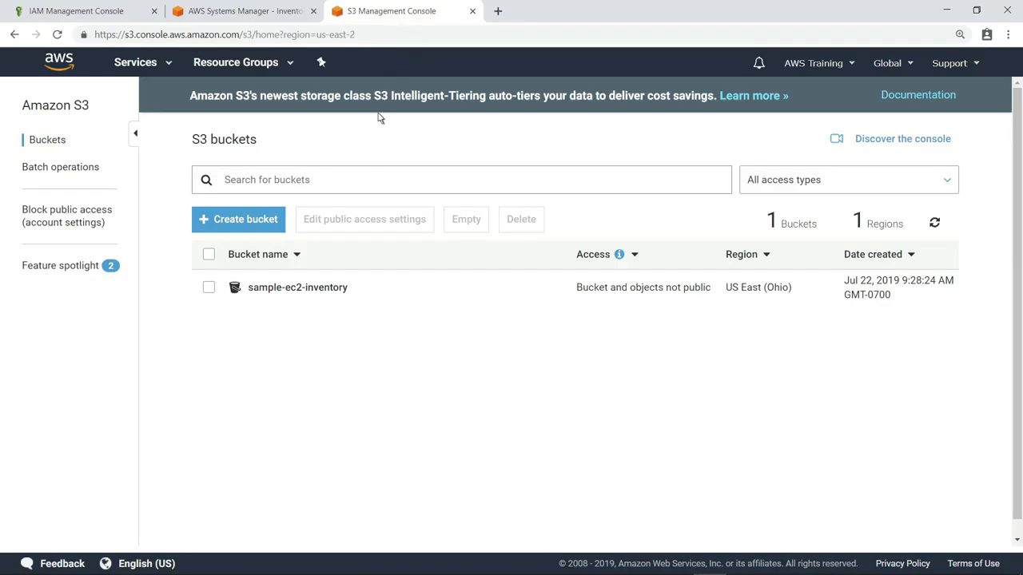
left_click(314, 289)
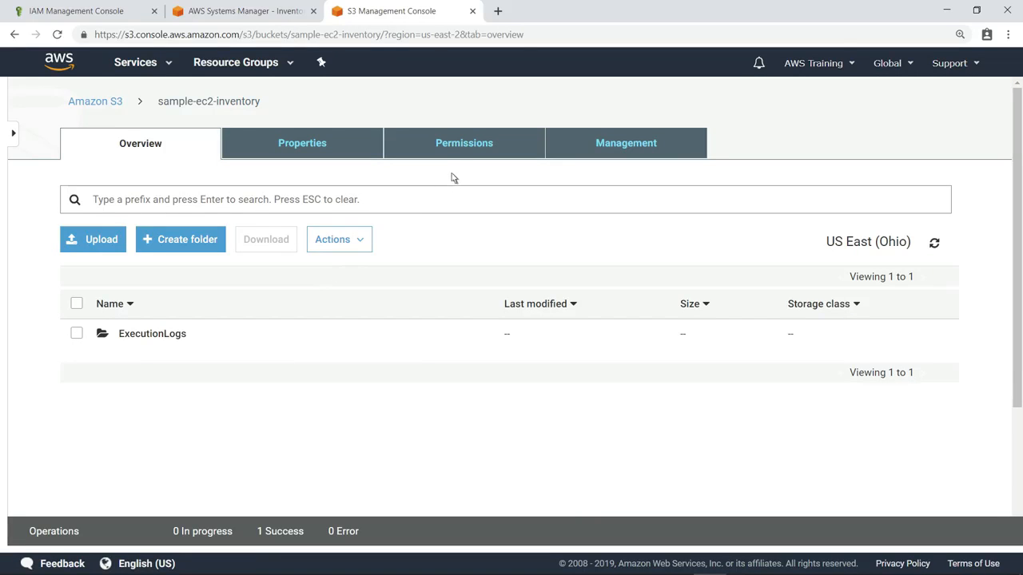
left_click(481, 152)
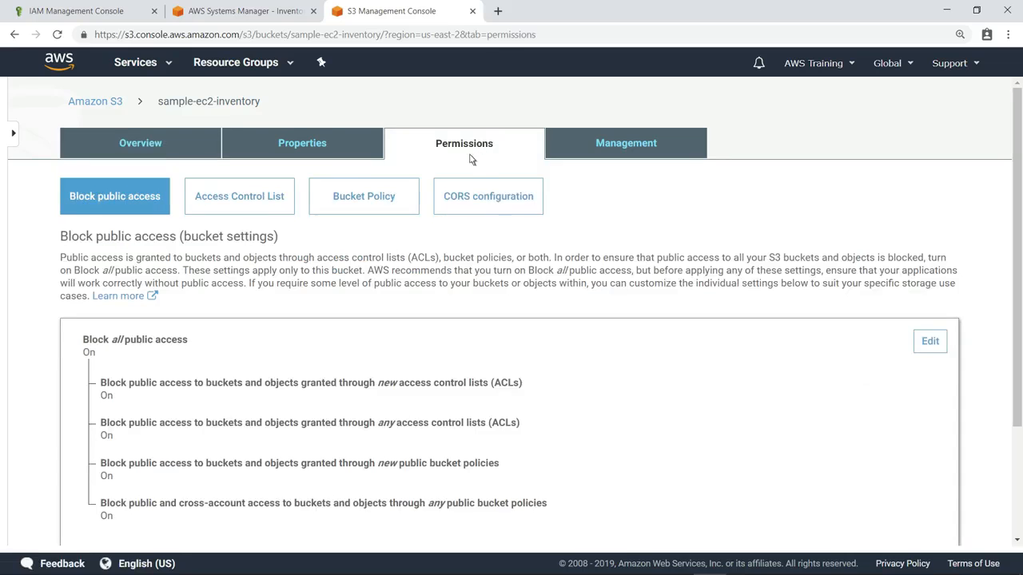
left_click(368, 201)
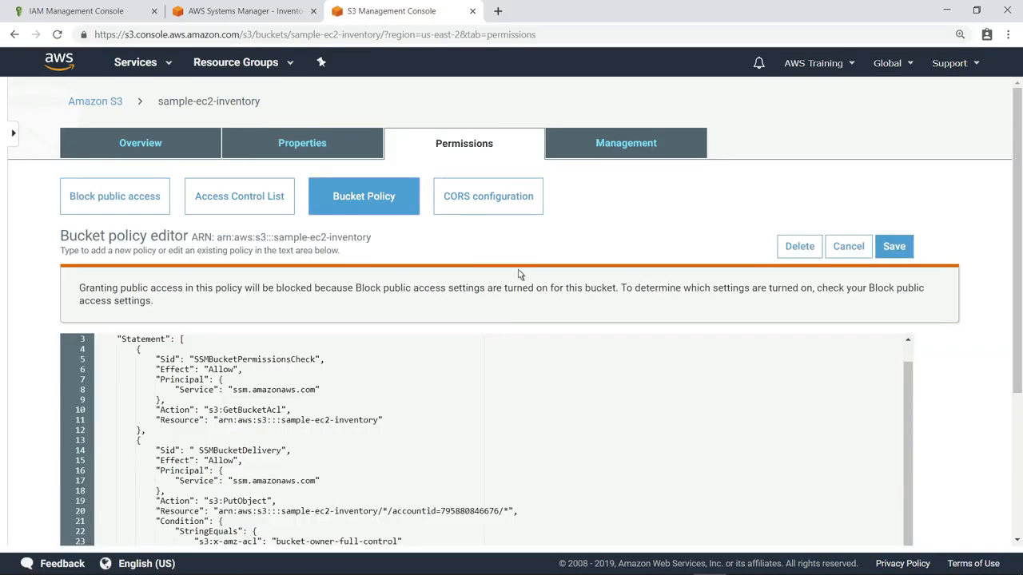
scroll(1018, 501, "down", 2)
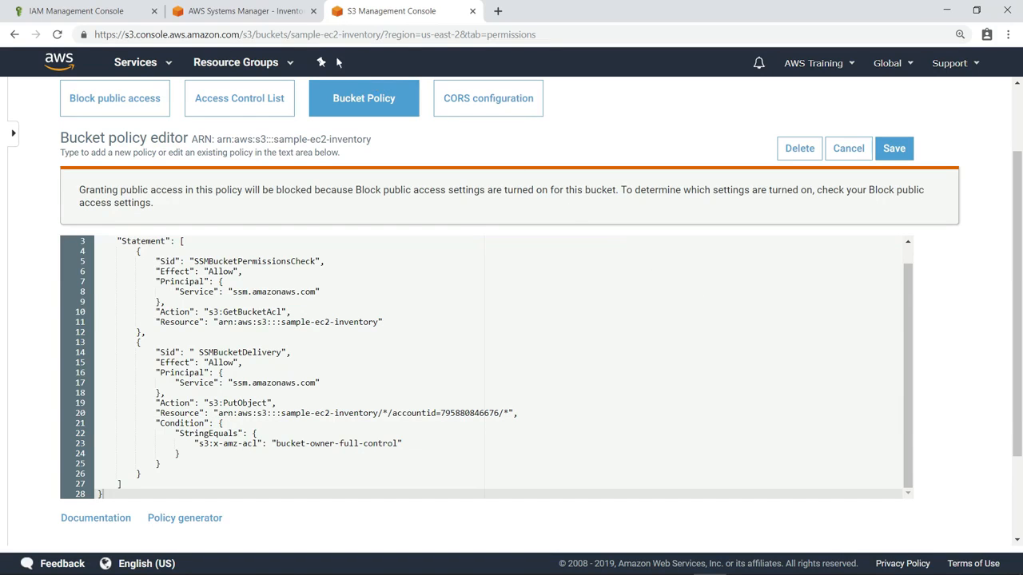
Back in Systems Manager, create a resource data sync named InventoryDataSync to bucket sample-ec2-inventory with prefix Inventory in this region (us-east-2)
left_click(244, 11)
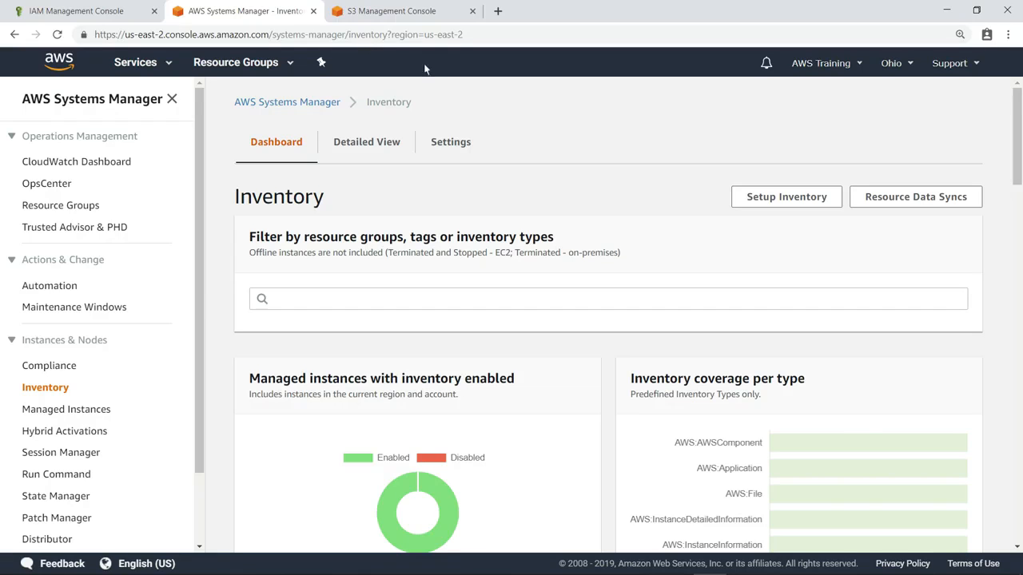
left_click(861, 206)
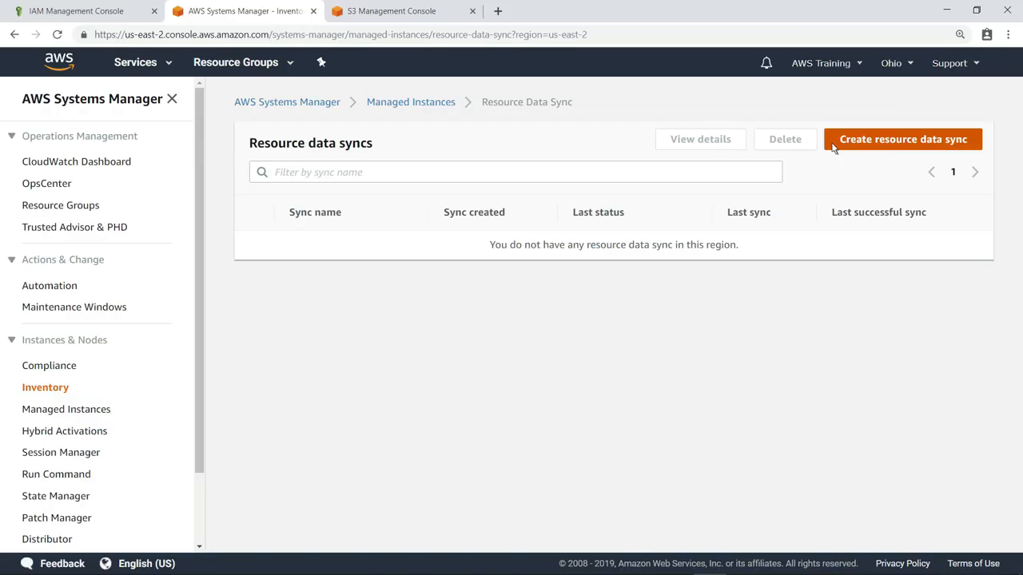
left_click(833, 148)
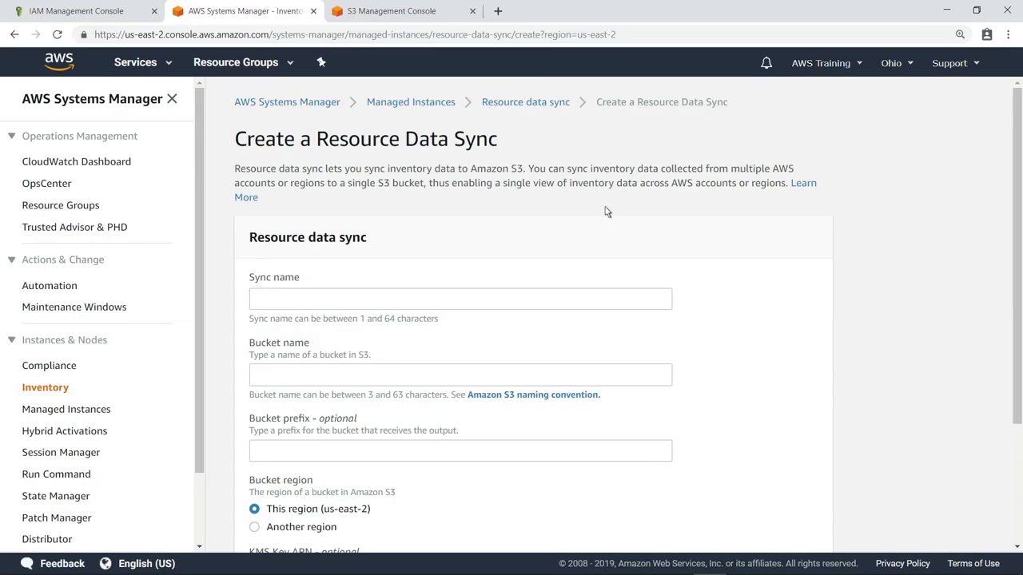
left_click(272, 303)
type("InventoryDataSync")
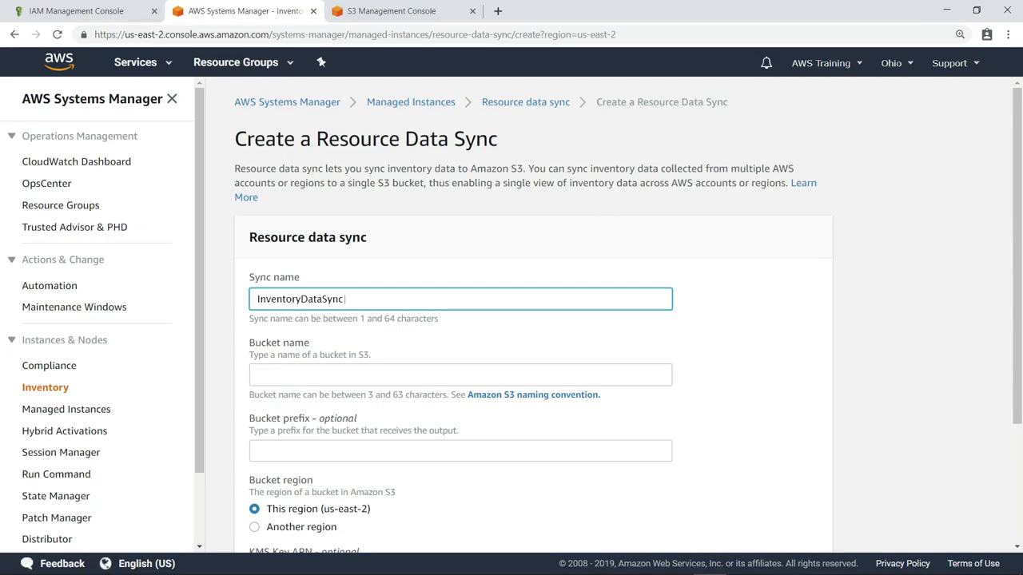
key("Tab")
type("sample-ec2-inventory")
key("Tab")
type("Inventory")
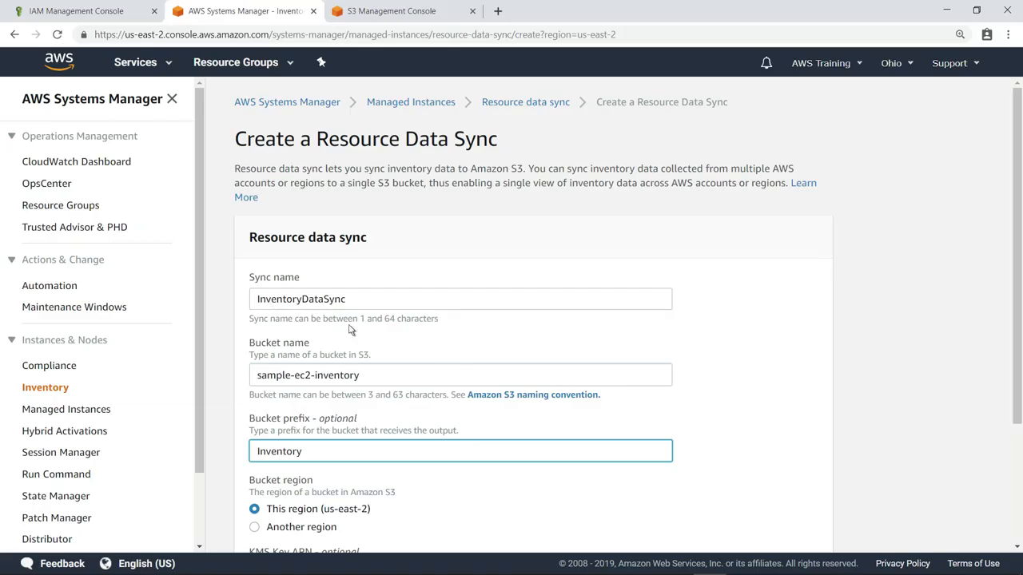
scroll(1013, 534, "down", 3)
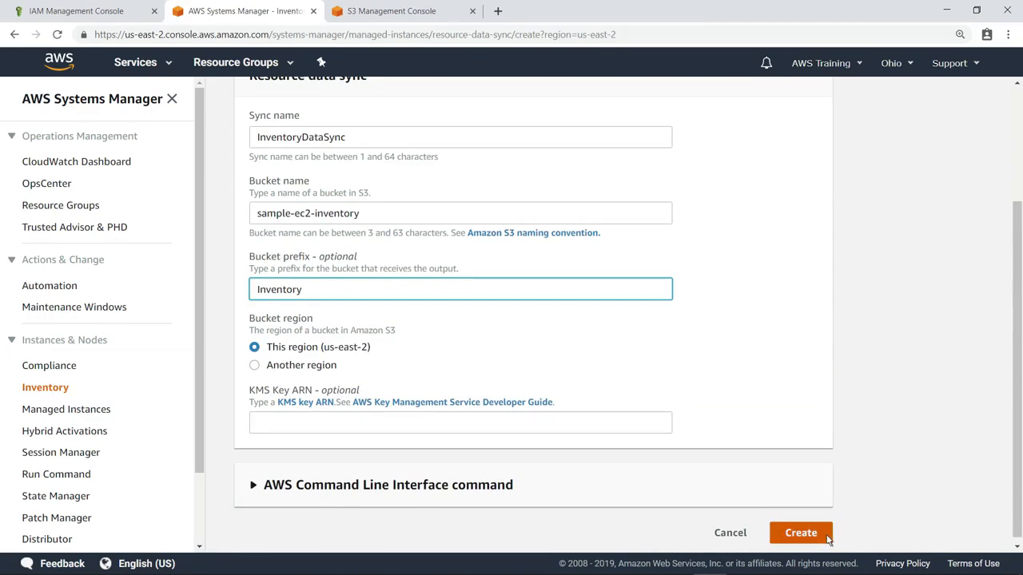
left_click(800, 533)
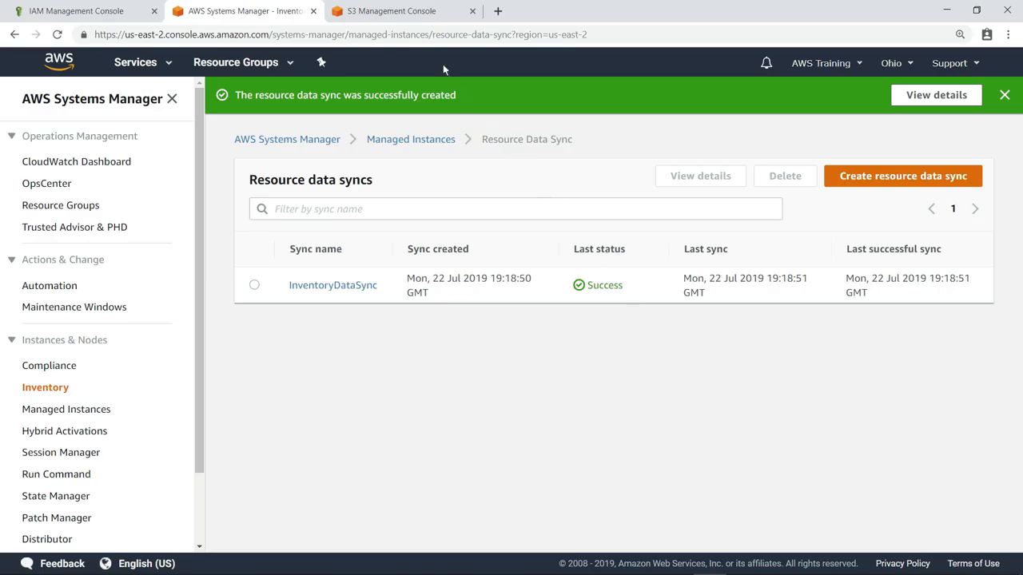
Switch to the S3 console and open the Inventory folder in the sample-ec2-inventory bucket to examine the synced data folders
left_click(404, 16)
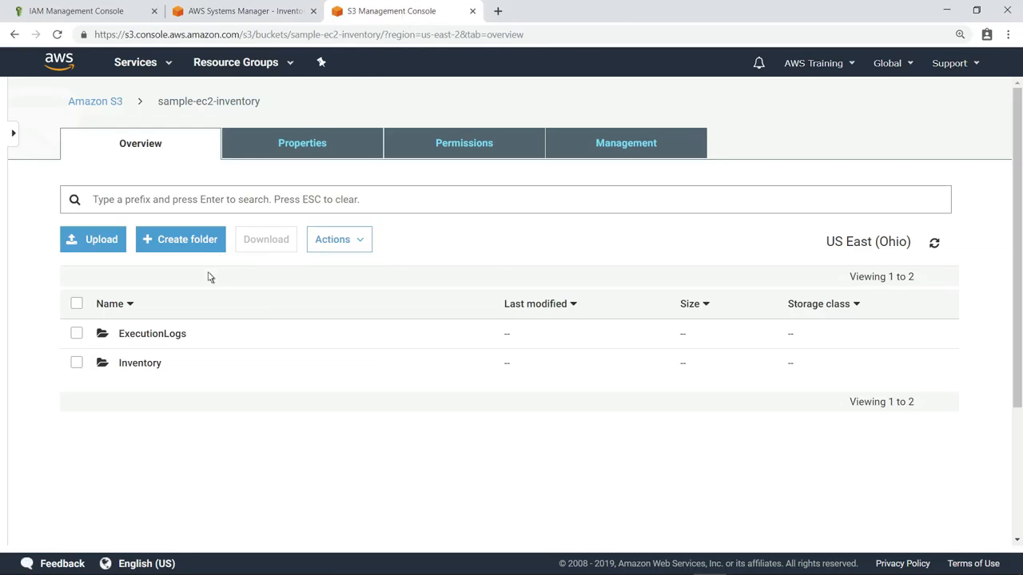
left_click(138, 364)
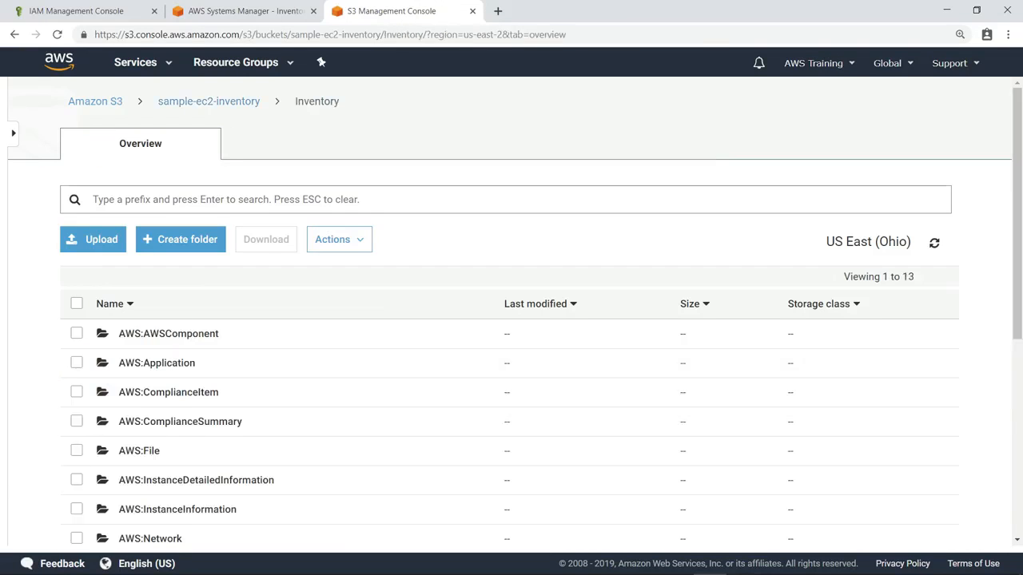